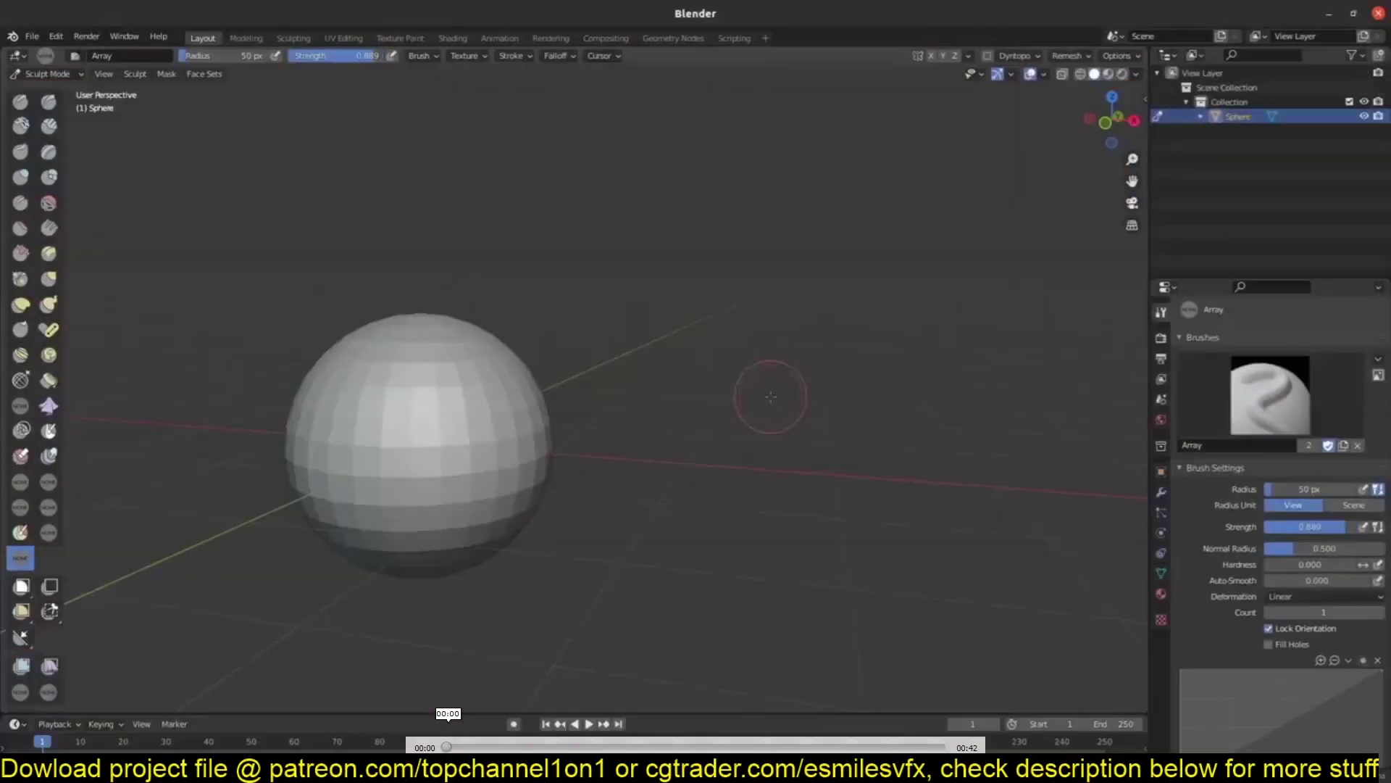
Array the sphere and its purple middle band outward with Array brush strokes using linear deformation.
mouse_move(466, 426)
left_mouse_down()
mouse_move(721, 573)
mouse_move(899, 470)
mouse_move(993, 327)
mouse_move(979, 202)
mouse_move(871, 138)
mouse_move(801, 181)
mouse_move(732, 273)
mouse_move(674, 260)
left_mouse_up()
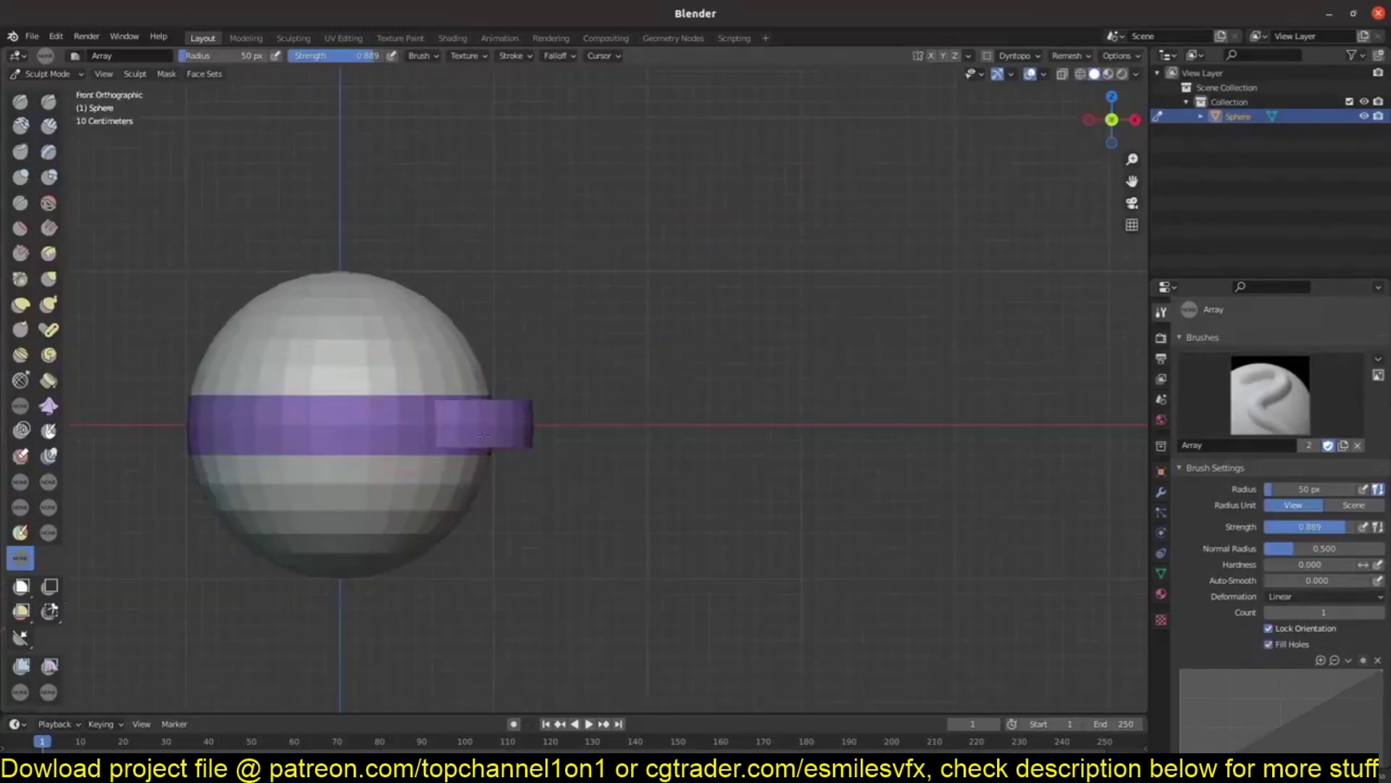
left_click_drag(484, 435, 848, 425)
middle_click_drag(757, 361, 769, 407)
mouse_move(360, 368)
left_mouse_down()
mouse_move(605, 258)
mouse_move(706, 252)
left_mouse_up()
Array the cone with Array brush strokes, first along a path and then in a radial ring with a count of 36.
mouse_move(423, 566)
left_mouse_down()
mouse_move(435, 253)
mouse_move(793, 137)
mouse_move(900, 481)
mouse_move(590, 698)
mouse_move(304, 685)
left_mouse_up()
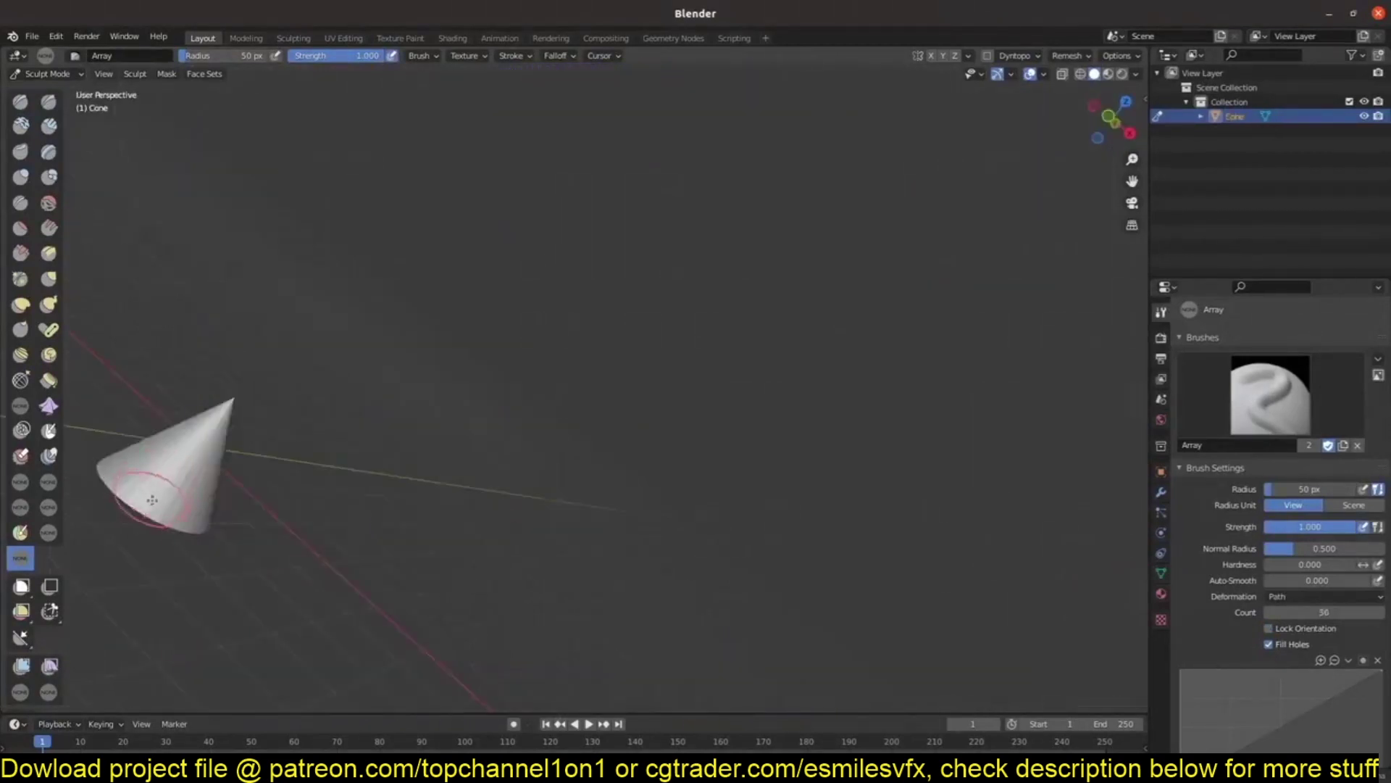
mouse_move(153, 500)
left_mouse_down()
mouse_move(688, 181)
mouse_move(240, 608)
mouse_move(638, 543)
mouse_move(886, 449)
mouse_move(935, 145)
mouse_move(1073, 290)
mouse_move(1014, 544)
left_mouse_up()
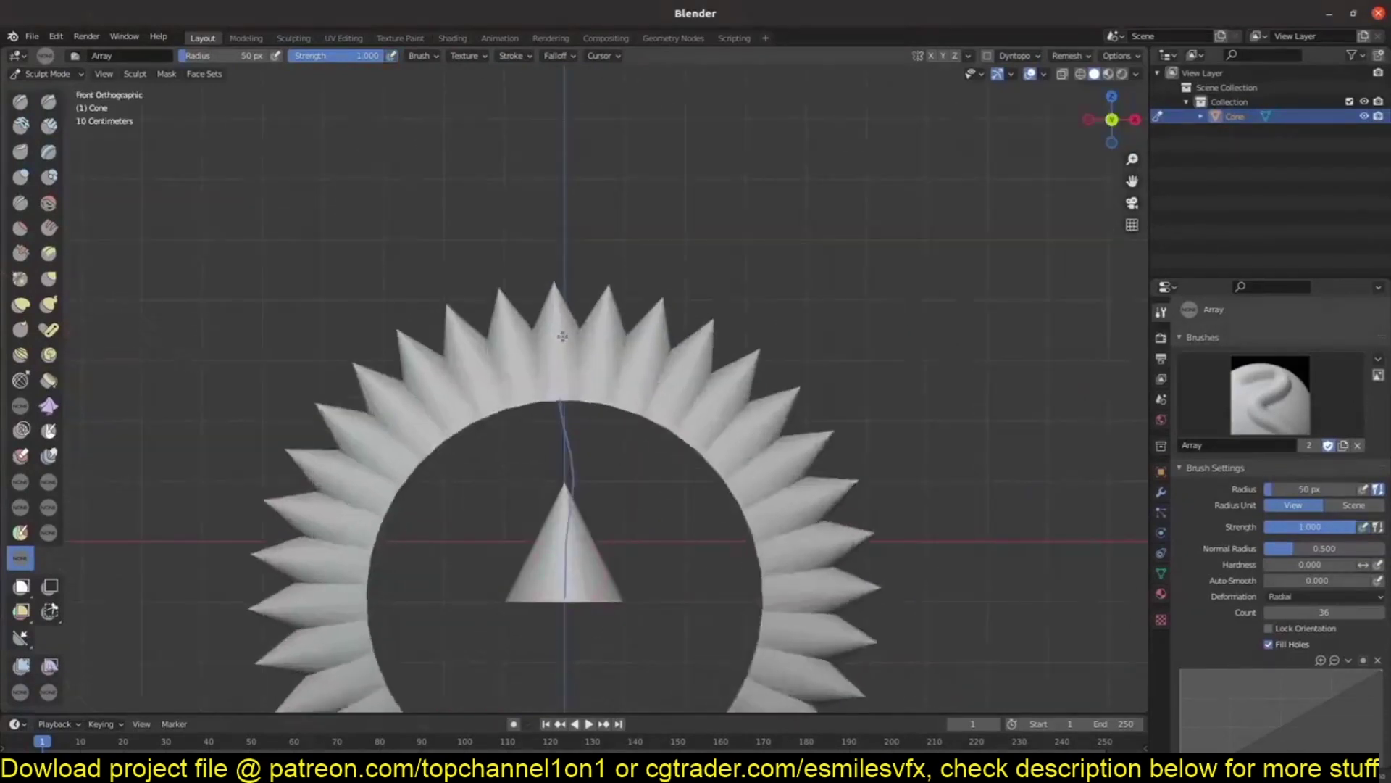
left_click_drag(562, 336, 560, 116)
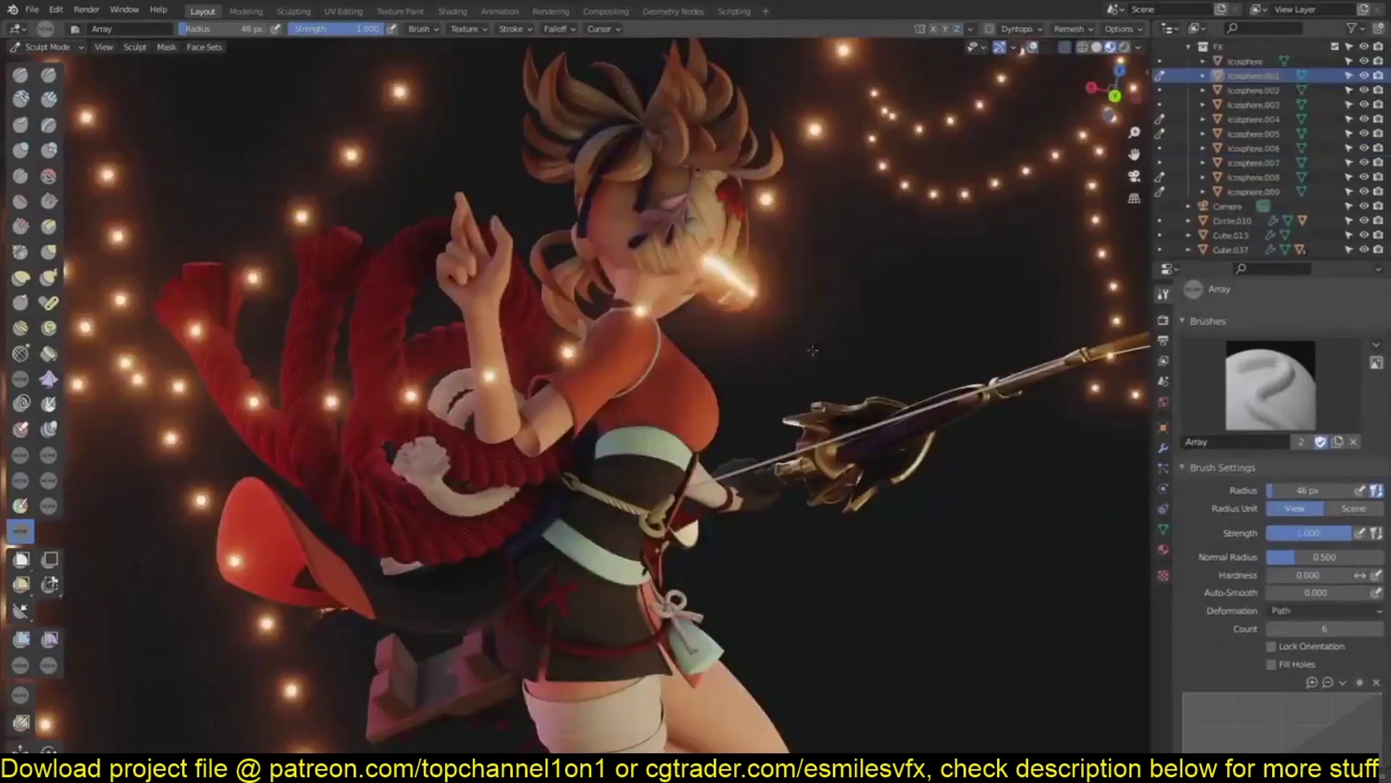
Draw curved strings of glowing icosphere lights around the character using path-deformed Array brush strokes with a count of 6.
mouse_move(489, 375)
left_mouse_down()
mouse_move(555, 386)
mouse_move(868, 644)
left_mouse_up()
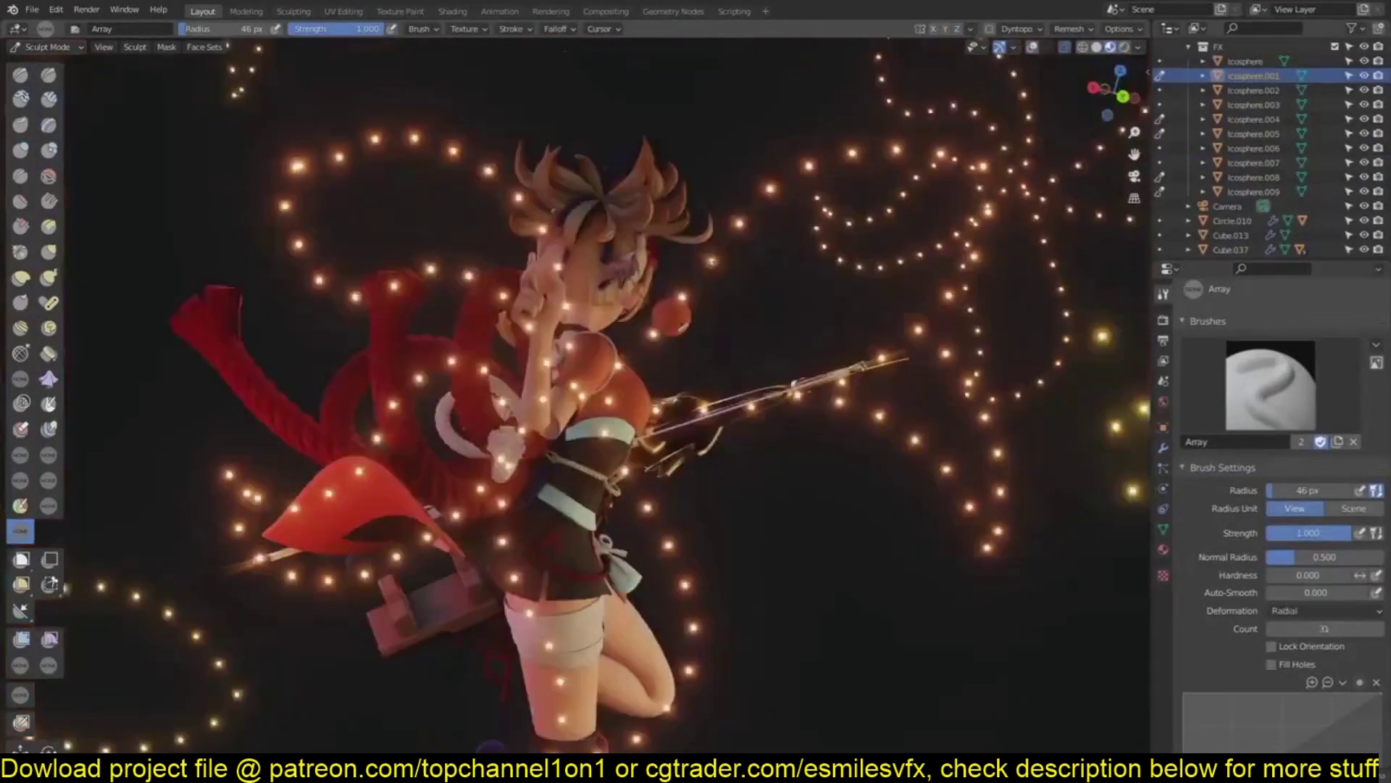
mouse_move(708, 251)
left_mouse_down()
mouse_move(867, 352)
mouse_move(947, 435)
left_mouse_up()
mouse_move(580, 370)
left_mouse_down()
mouse_move(853, 384)
mouse_move(879, 358)
left_mouse_up()
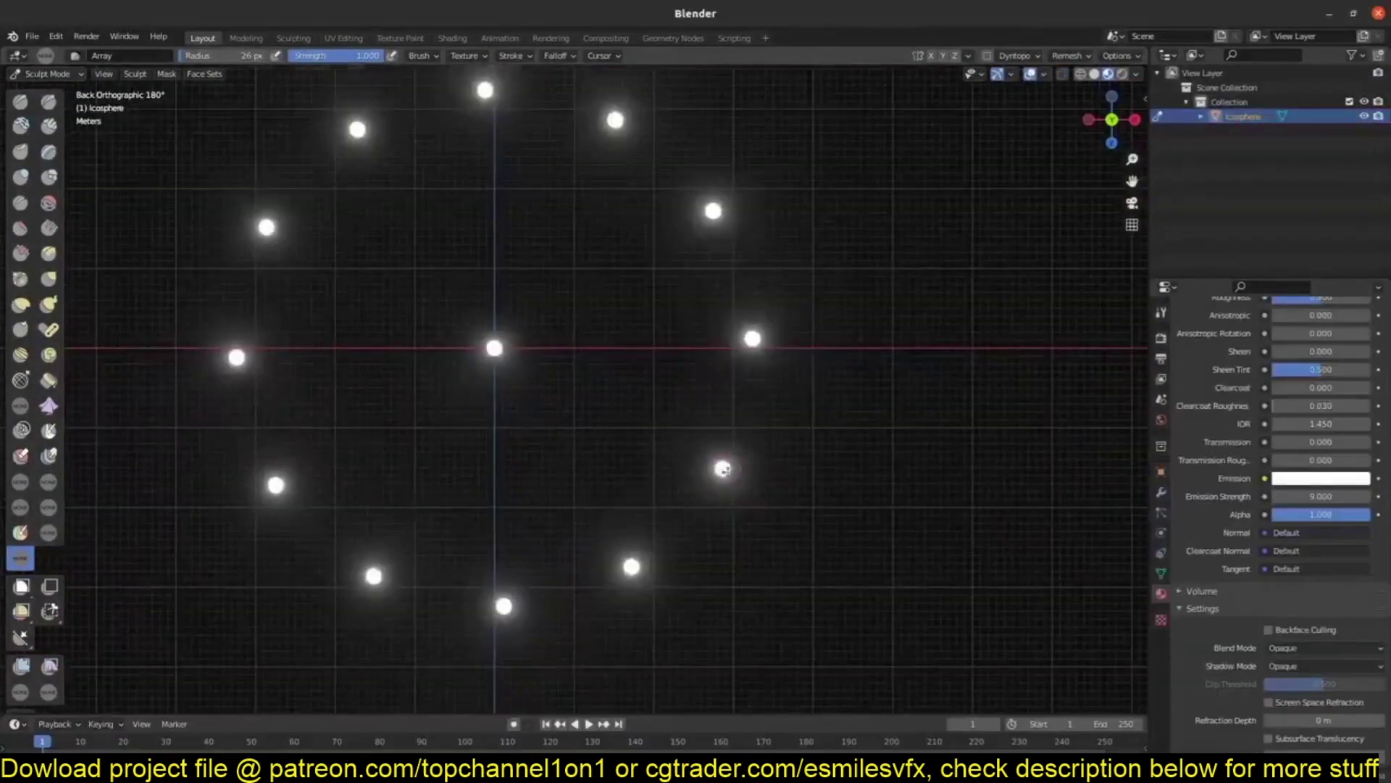
mouse_move(495, 350)
left_mouse_down()
mouse_move(609, 405)
mouse_move(887, 501)
mouse_move(849, 588)
left_mouse_up()
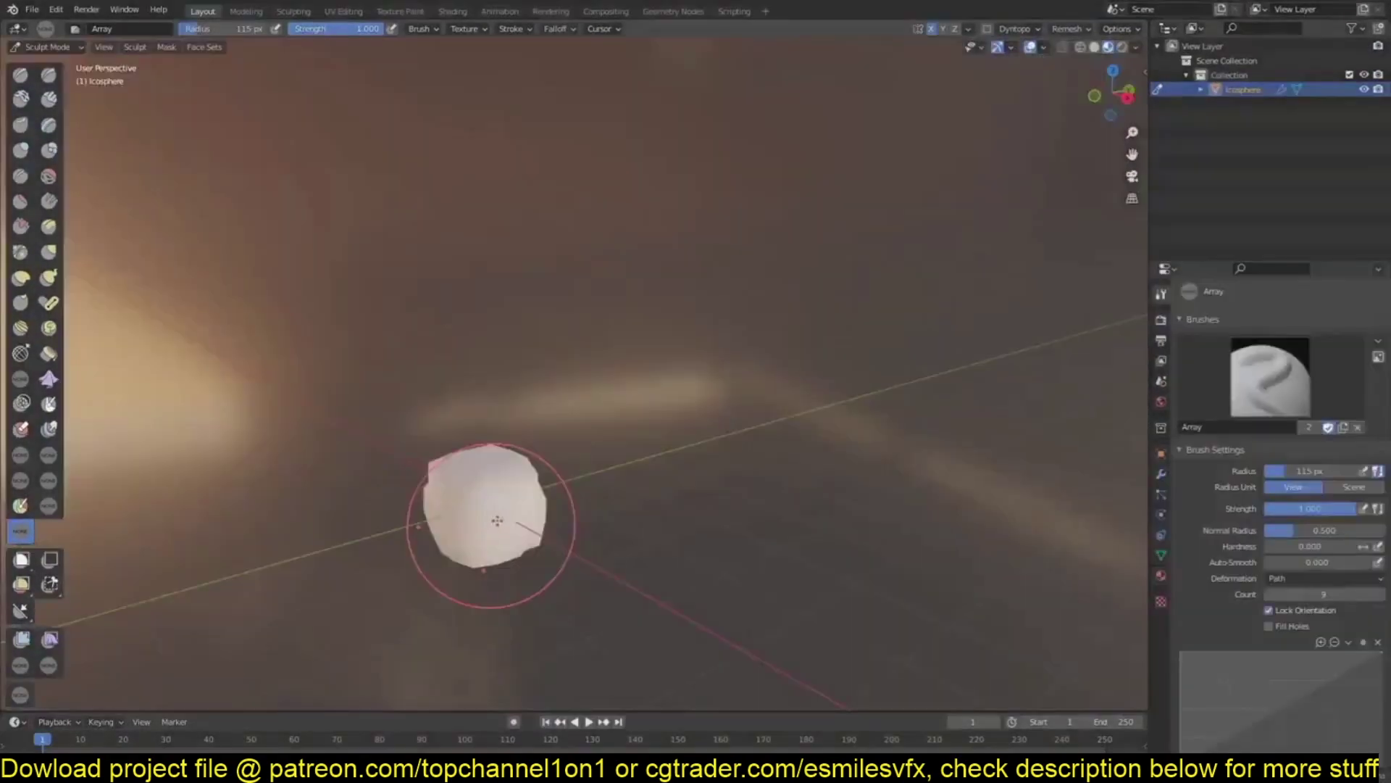
Grow a branching form from the icosphere with path-deformed Array brush strokes, radius 115 px and count 9.
mouse_move(481, 528)
left_mouse_down()
mouse_move(637, 311)
mouse_move(881, 412)
left_mouse_up()
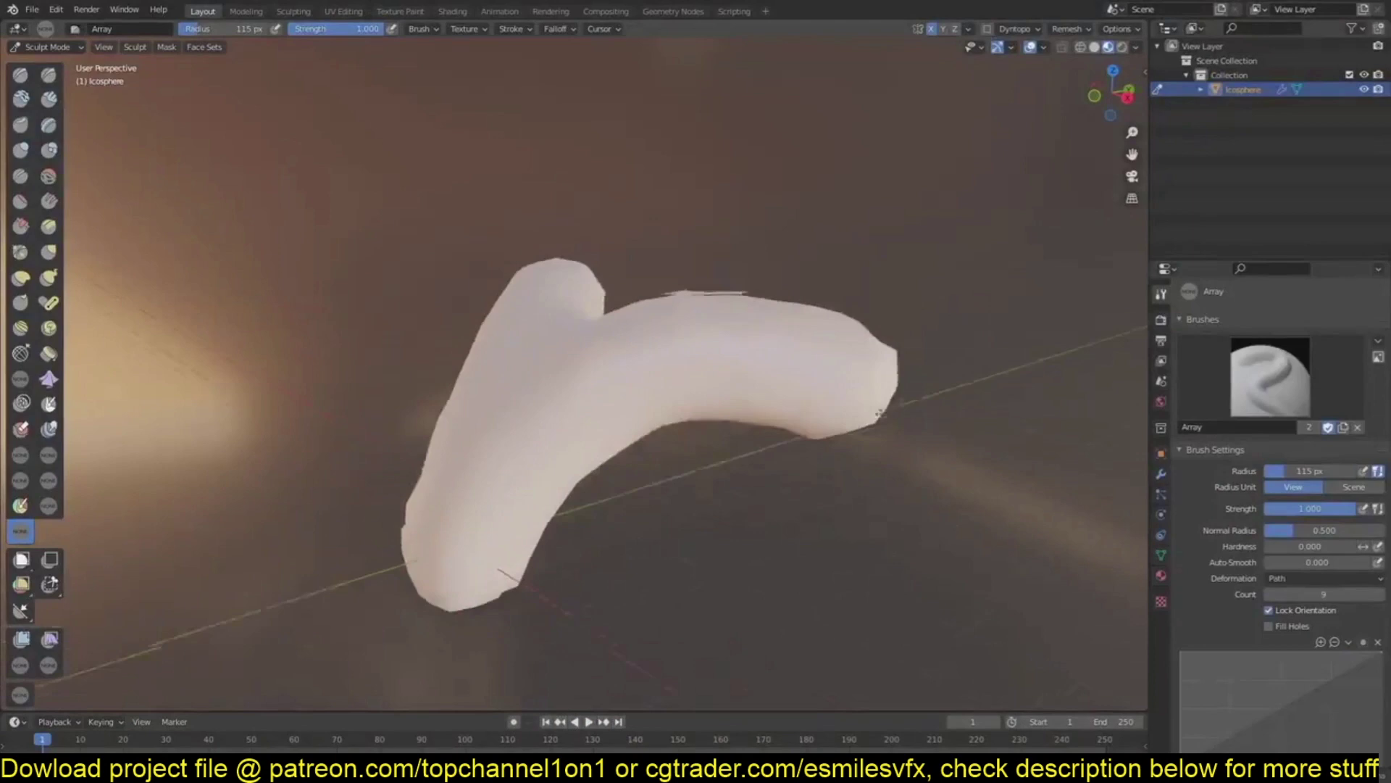
middle_click_drag(880, 412, 793, 506, "shift")
mouse_move(773, 489)
left_mouse_down()
mouse_move(767, 229)
mouse_move(730, 118)
left_mouse_up()
scroll(731, 117, "down", 3)
middle_click_drag(470, 562, 506, 564)
left_click_drag(506, 564, 611, 256)
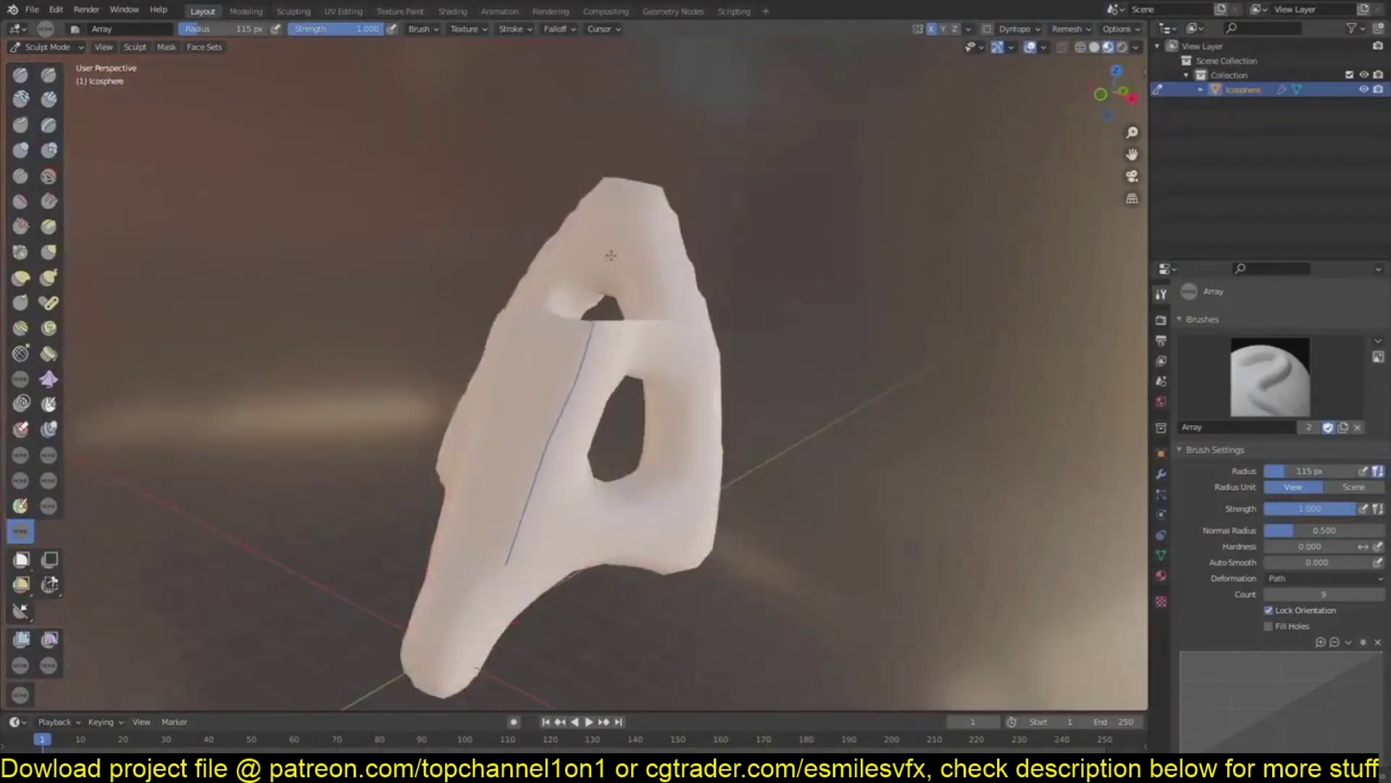
Extend the branching form with more X-mirrored Array brush strokes that form additional arms and loops.
middle_click_drag(627, 435, 550, 463)
left_click_drag(614, 543, 696, 376)
middle_click_drag(663, 465, 695, 557)
left_click_drag(685, 528, 926, 689)
middle_click_drag(762, 579, 624, 442, "shift")
middle_click_drag(507, 316, 577, 270)
mouse_move(550, 273)
left_mouse_down()
mouse_move(697, 348)
mouse_move(731, 517)
left_mouse_up()
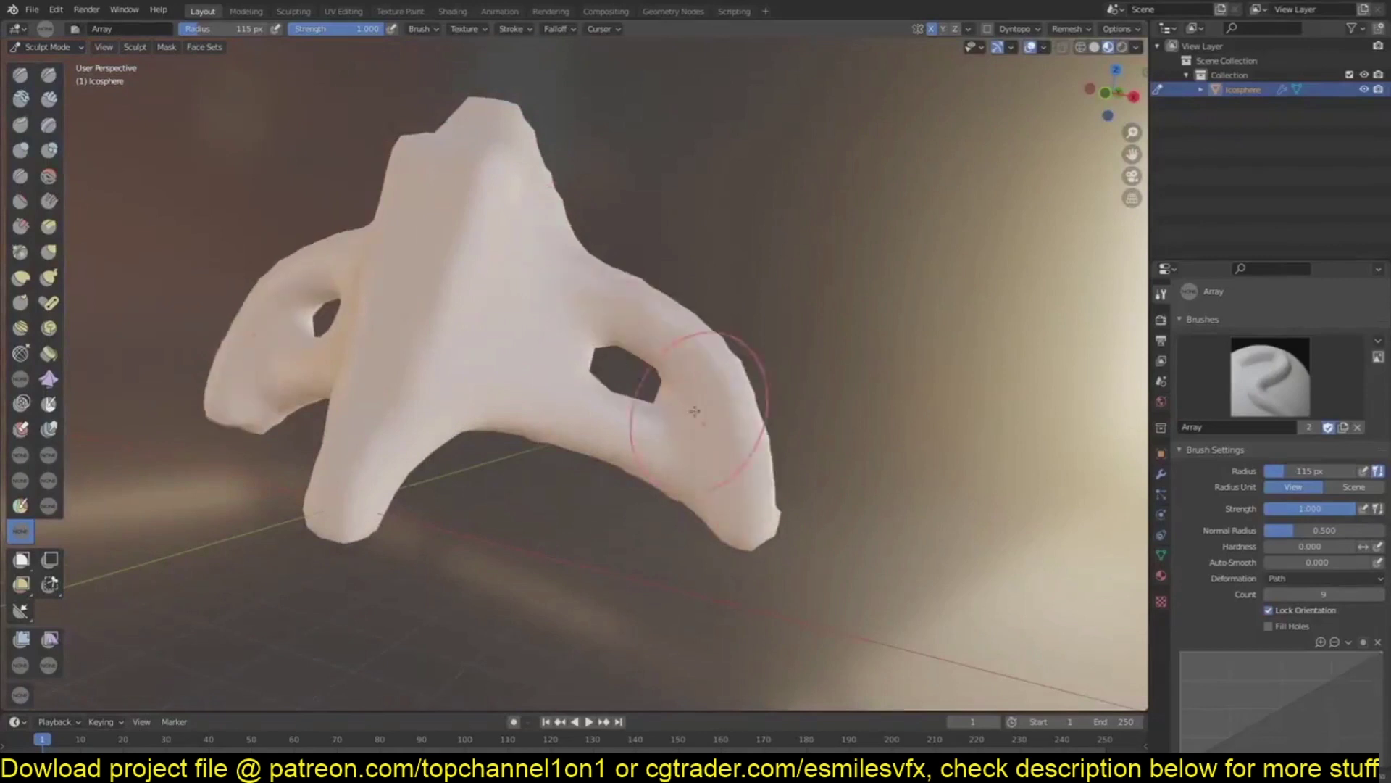
key("ctrl+z")
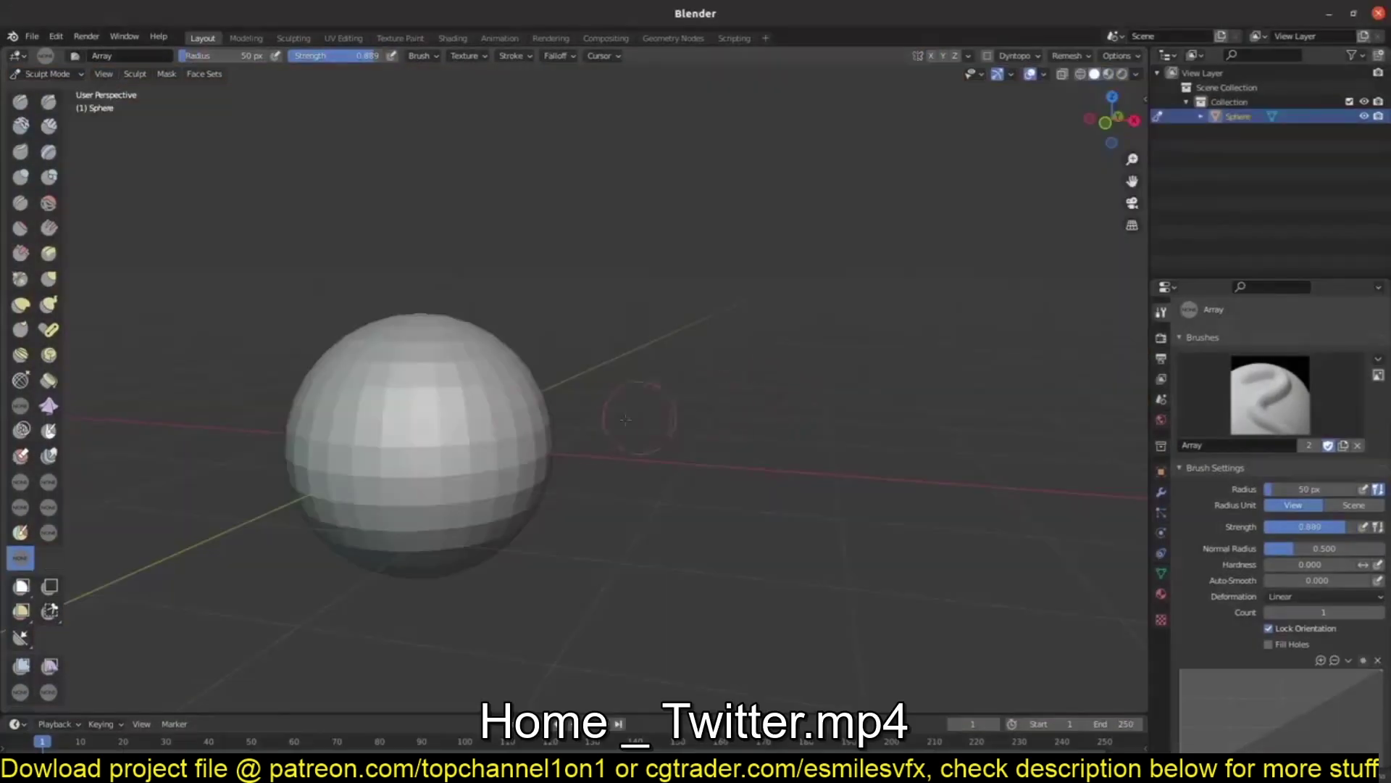
Repeat the linear Array strokes on the sphere, and array its purple band along a path with a count of 50.
mouse_move(450, 413)
left_mouse_down()
mouse_move(696, 552)
mouse_move(884, 465)
mouse_move(1042, 345)
mouse_move(989, 211)
mouse_move(901, 162)
mouse_move(798, 181)
mouse_move(725, 271)
mouse_move(668, 255)
left_mouse_up()
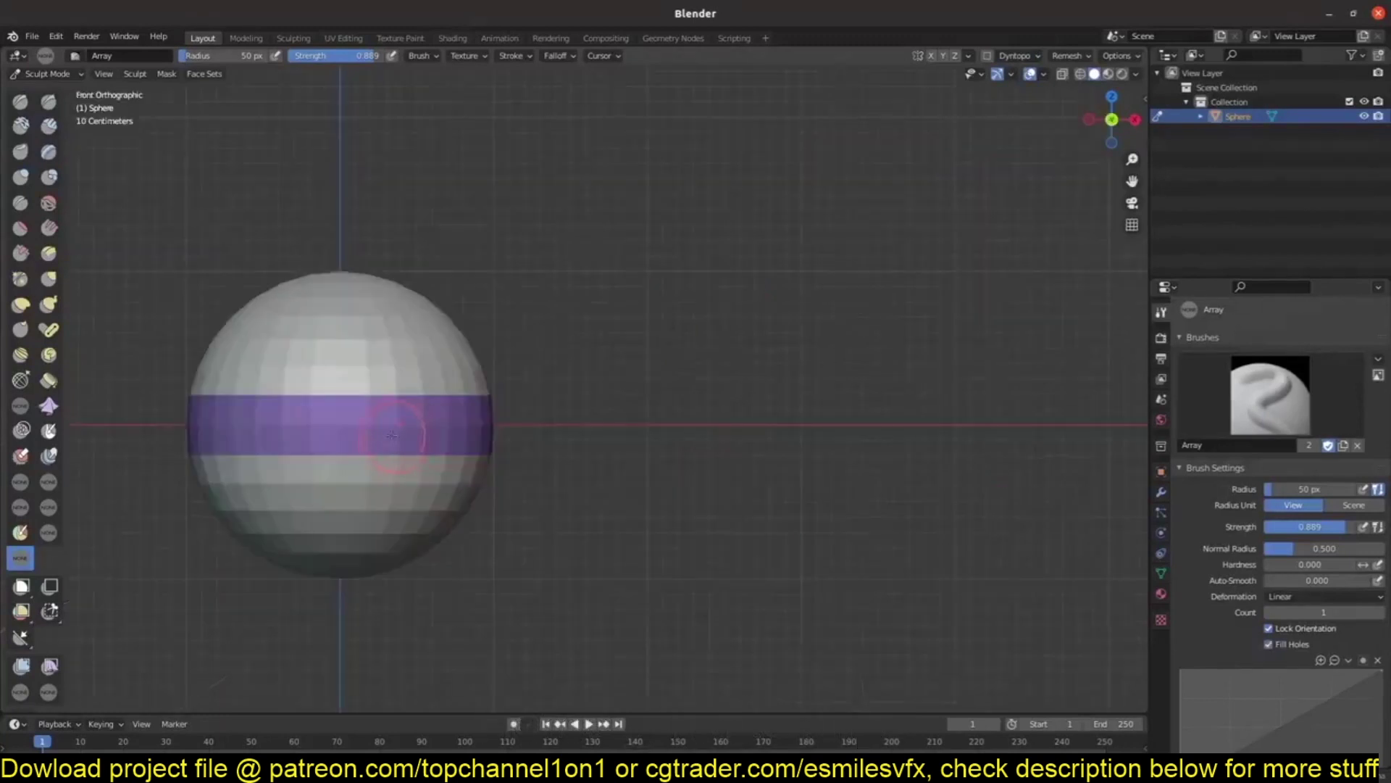
left_click_drag(340, 413, 771, 414)
mouse_move(771, 414)
middle_mouse_down()
mouse_move(637, 441)
mouse_move(623, 384)
middle_mouse_up()
left_click_drag(342, 341, 677, 265)
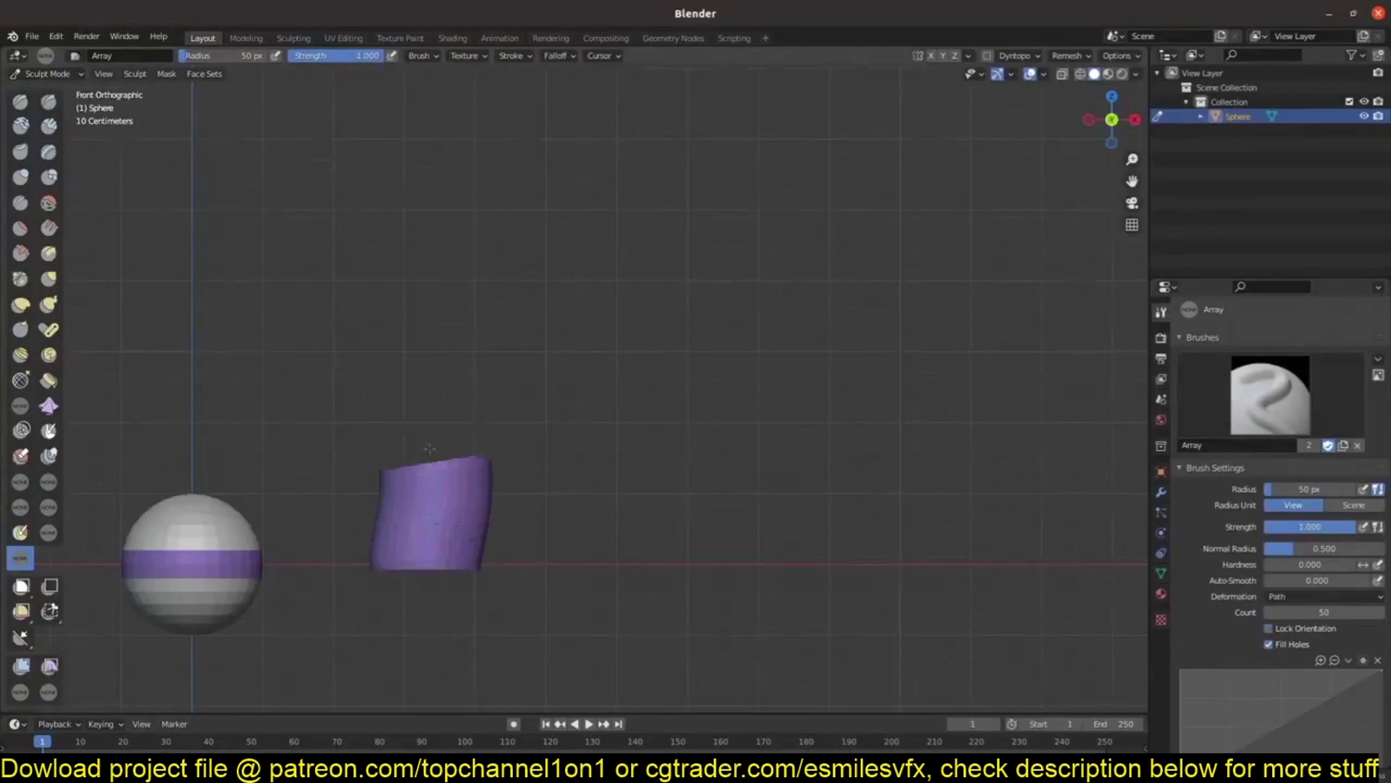
mouse_move(436, 465)
left_mouse_down()
mouse_move(553, 119)
mouse_move(902, 268)
left_mouse_up()
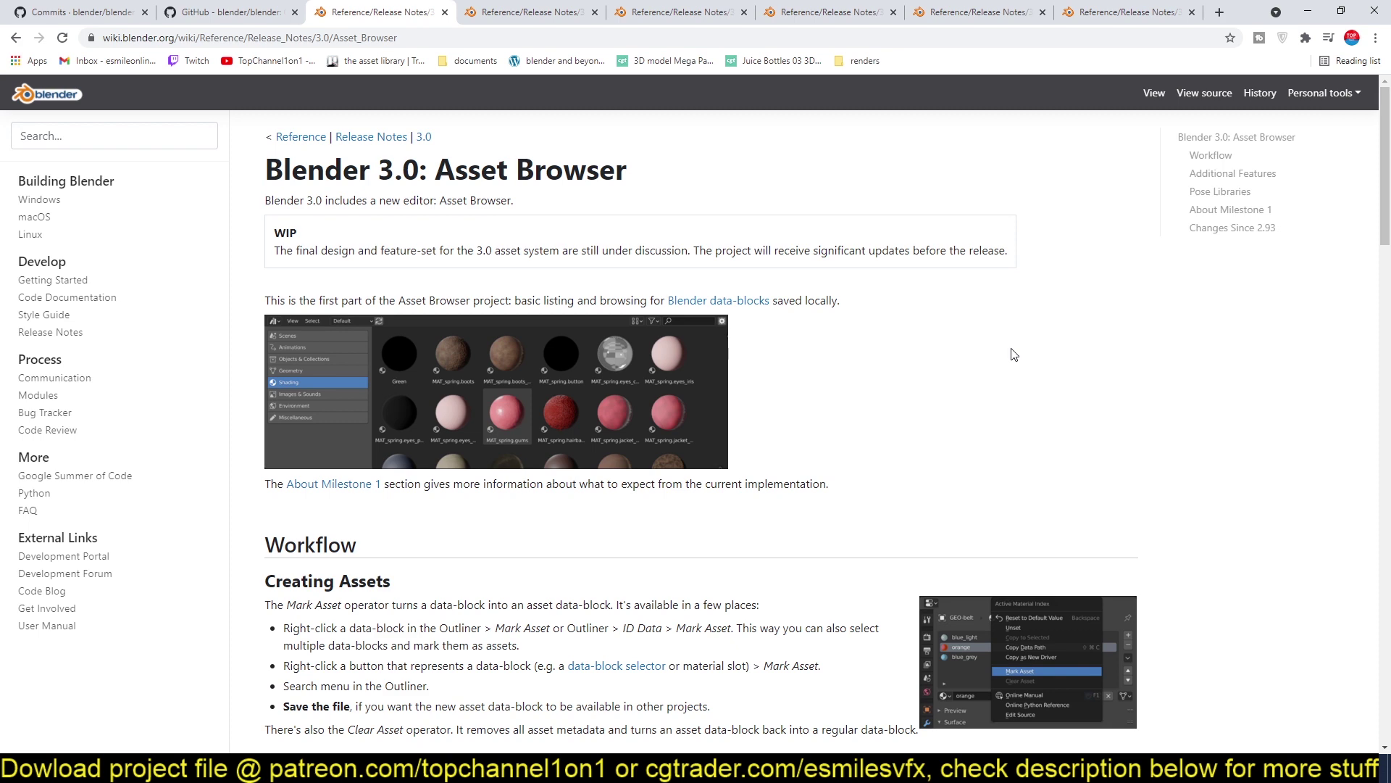
Read the Blender 3.0 Asset Browser release notes on creating assets, mounting libraries, using assets and additional features.
scroll(1165, 430, "down", 3)
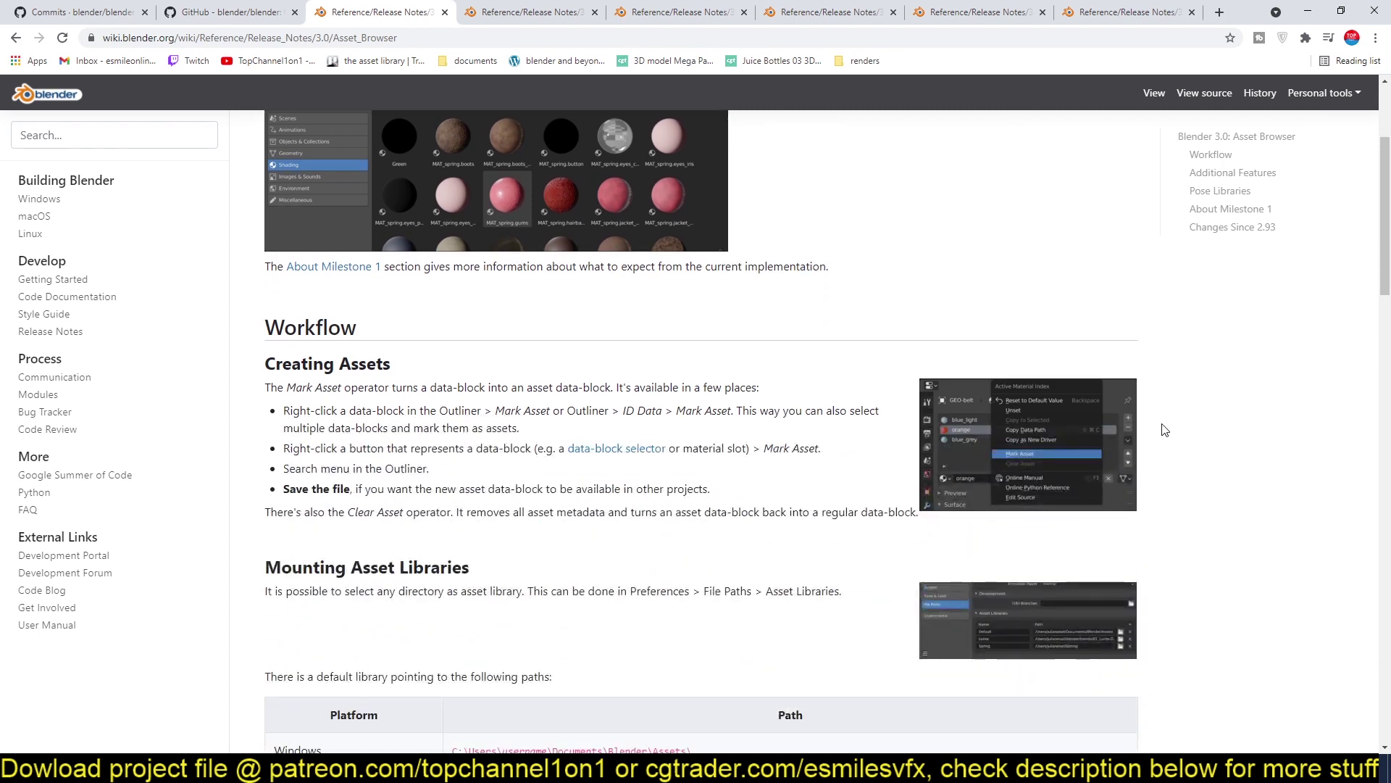
scroll(1165, 431, "down", 5)
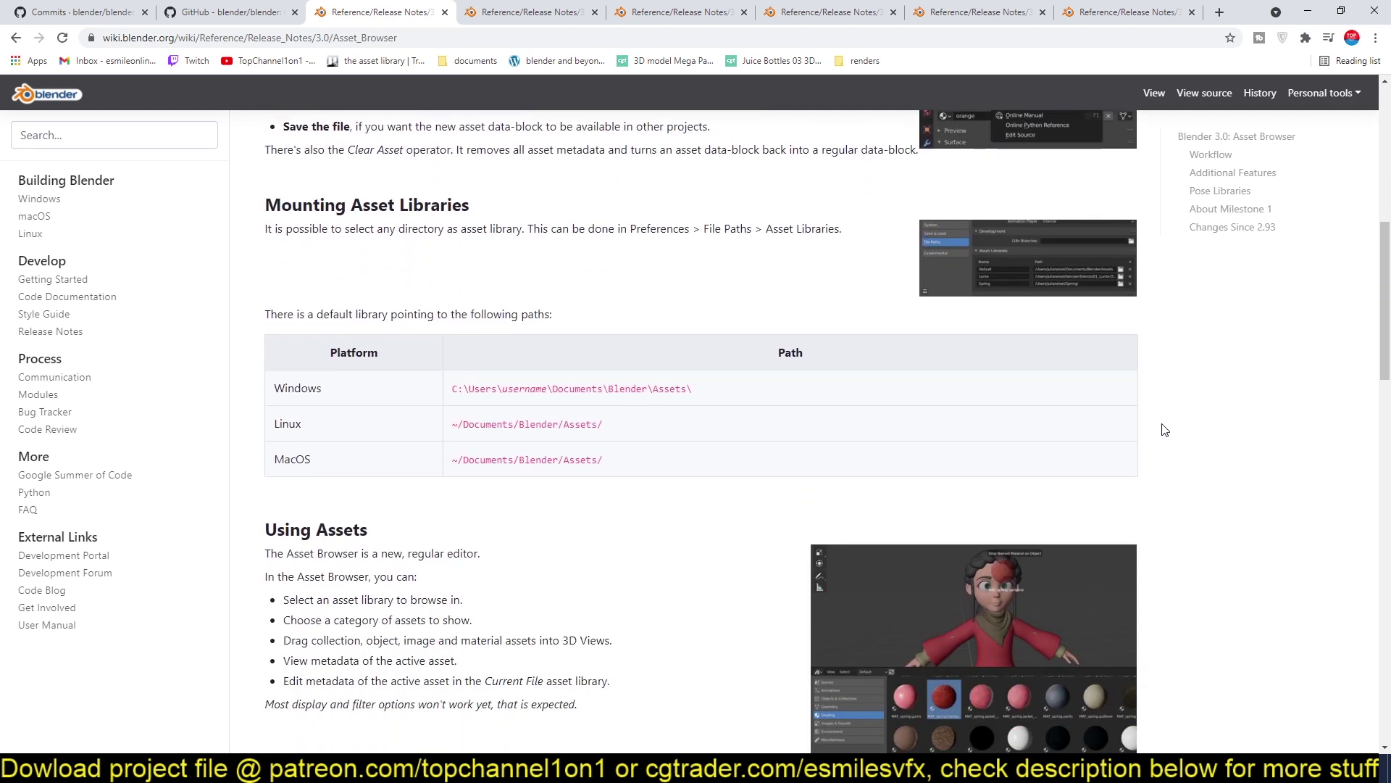
scroll(1164, 431, "down", 5)
scroll(1164, 431, "down", 2)
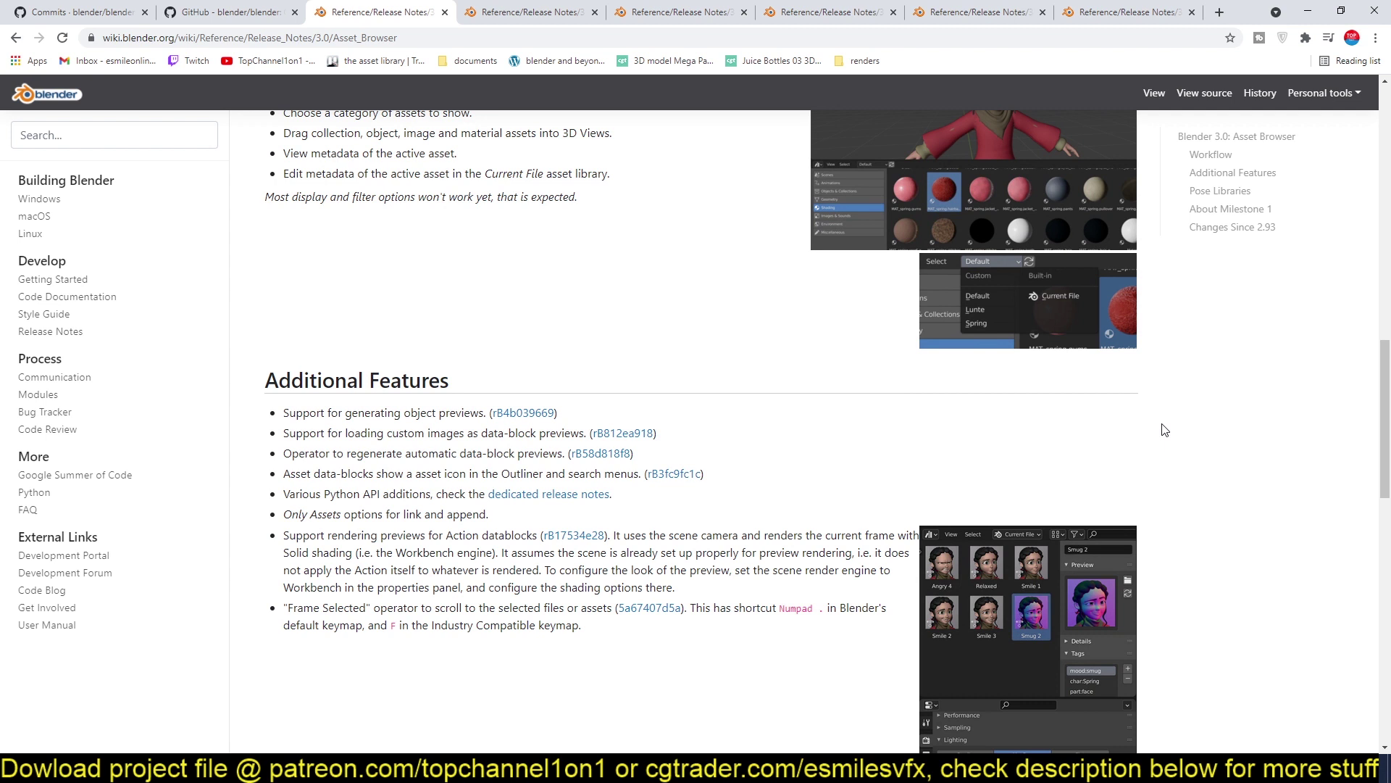
scroll(1165, 431, "up", 2)
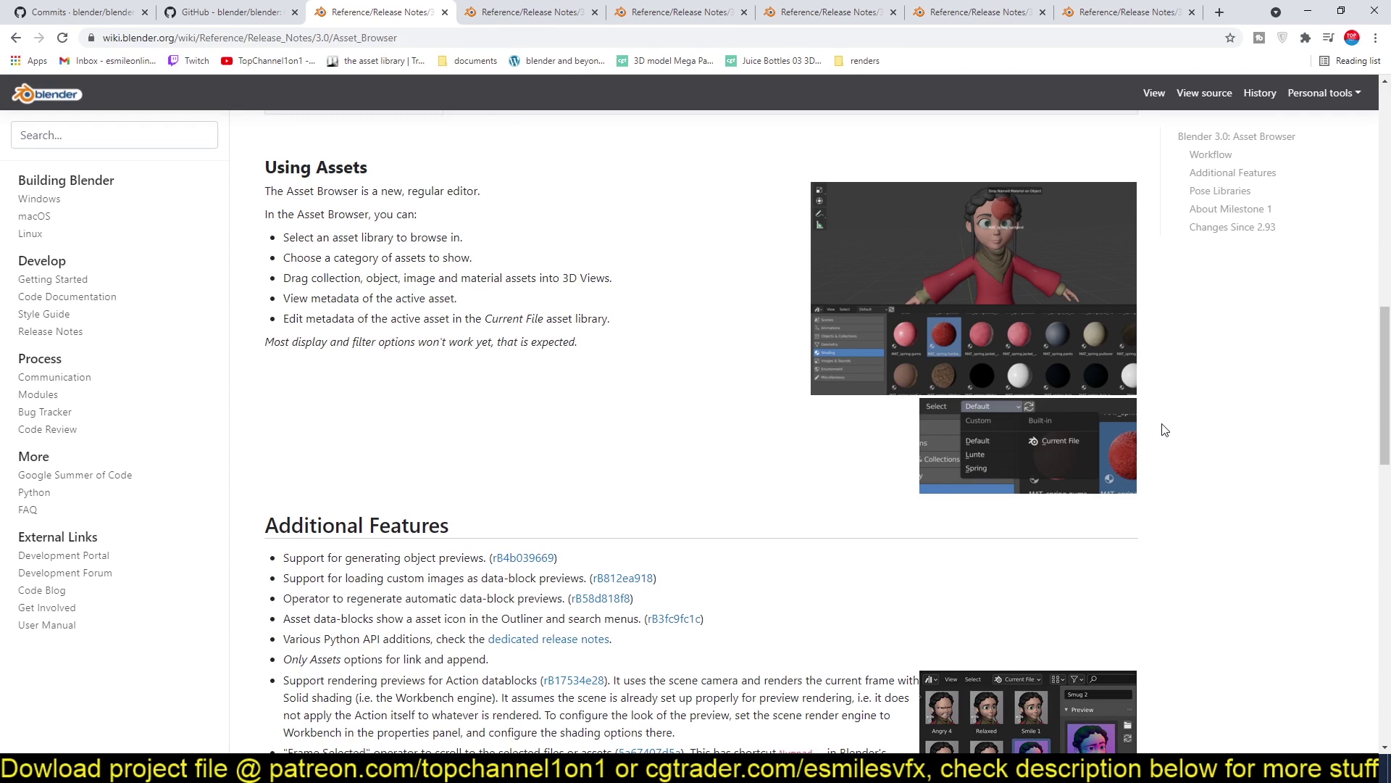
key("ctrl+Tab")
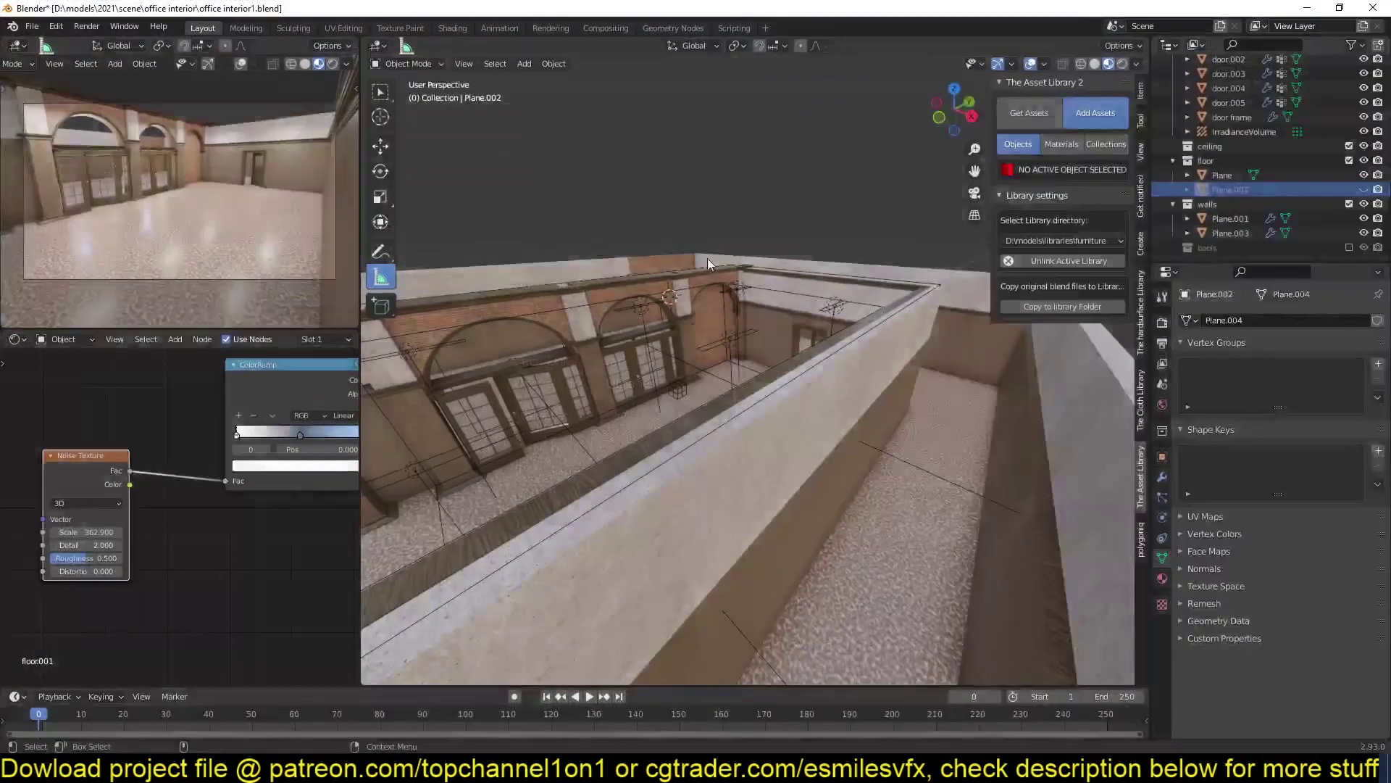
Choose the tube light from the electronics category of the object assets in The Asset Library 2.
mouse_move(775, 241)
middle_mouse_down()
mouse_move(903, 280)
mouse_move(765, 260)
middle_mouse_up()
scroll(758, 271, "up", 5)
scroll(759, 272, "up", 2)
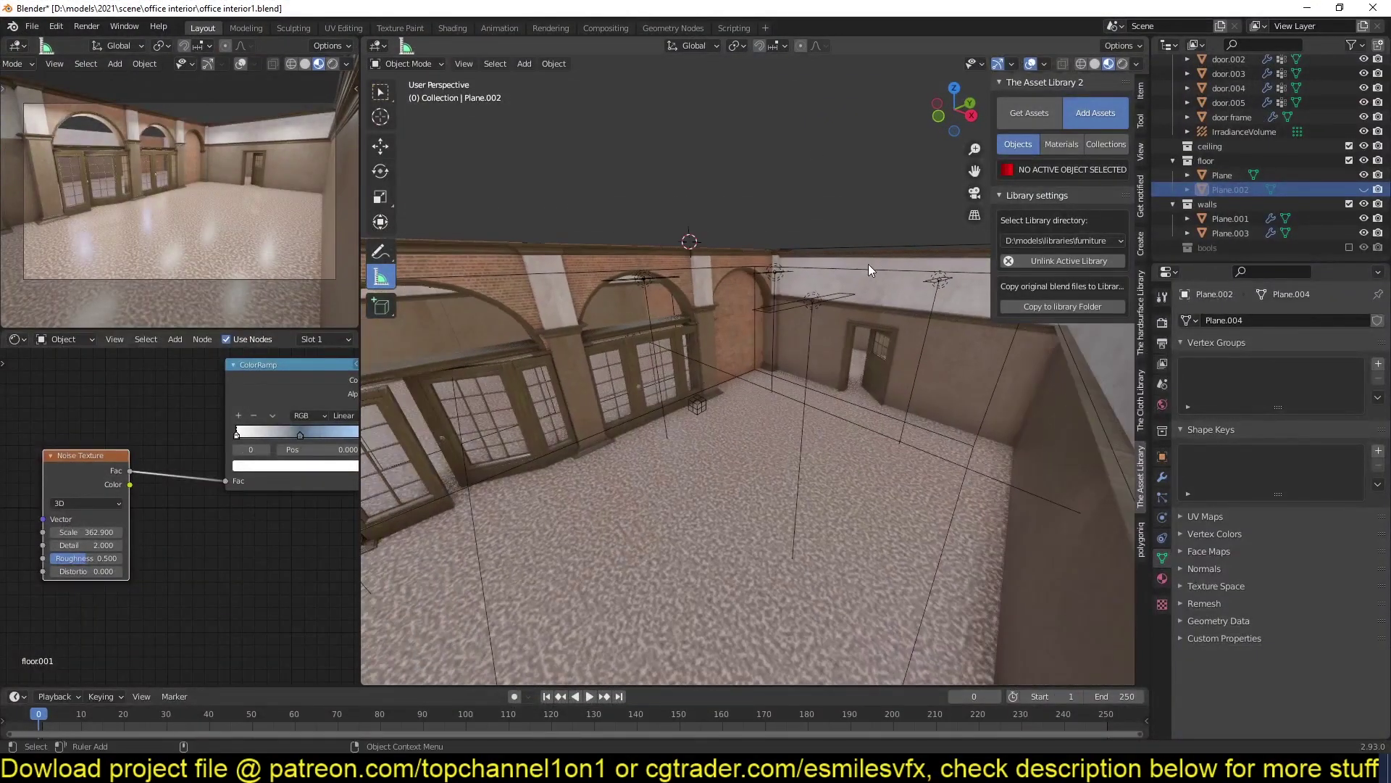
left_click(1021, 117)
left_click(1055, 265)
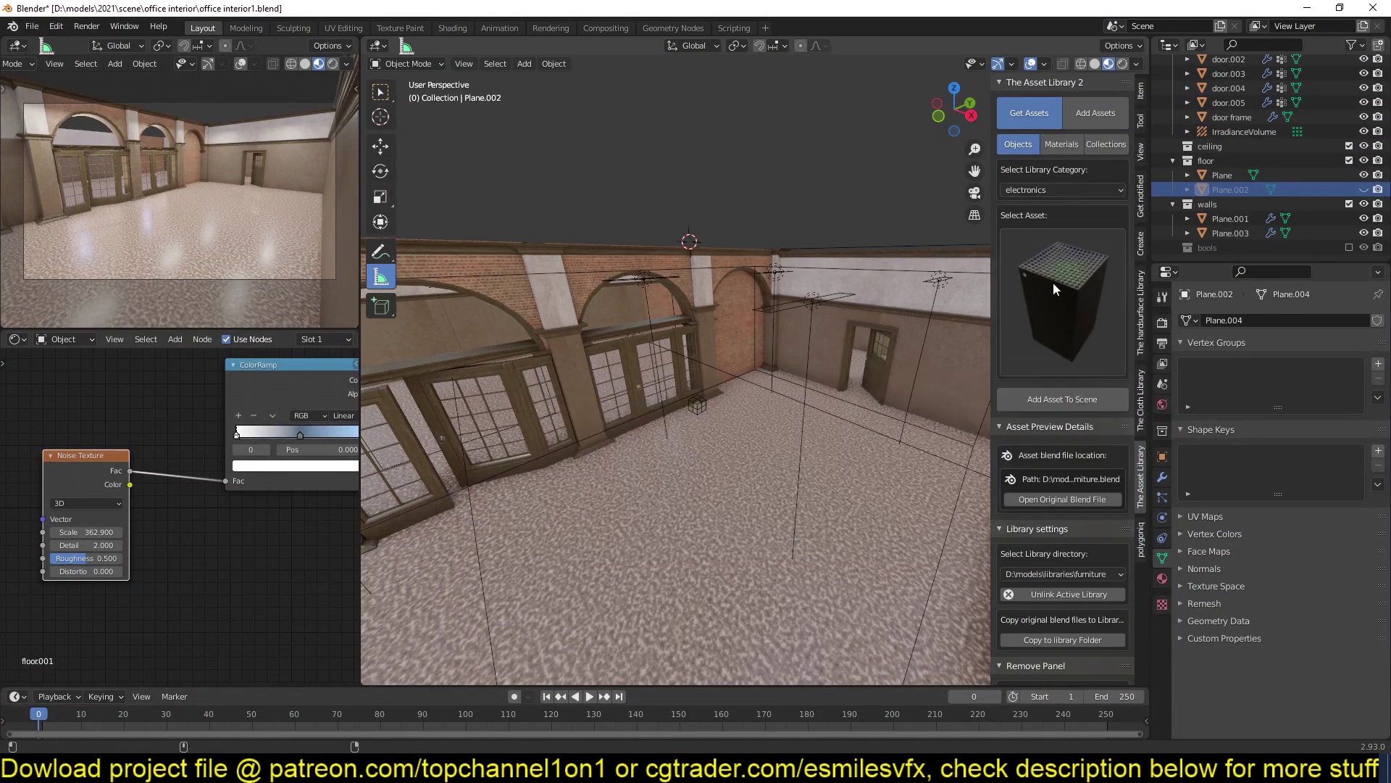
left_click(1053, 283)
left_click(798, 415)
Add the tube light at the wall and move it about -0.70 m in X, -2.00 m in Y and 0.30 m in Z.
middle_click_drag(799, 415, 823, 334)
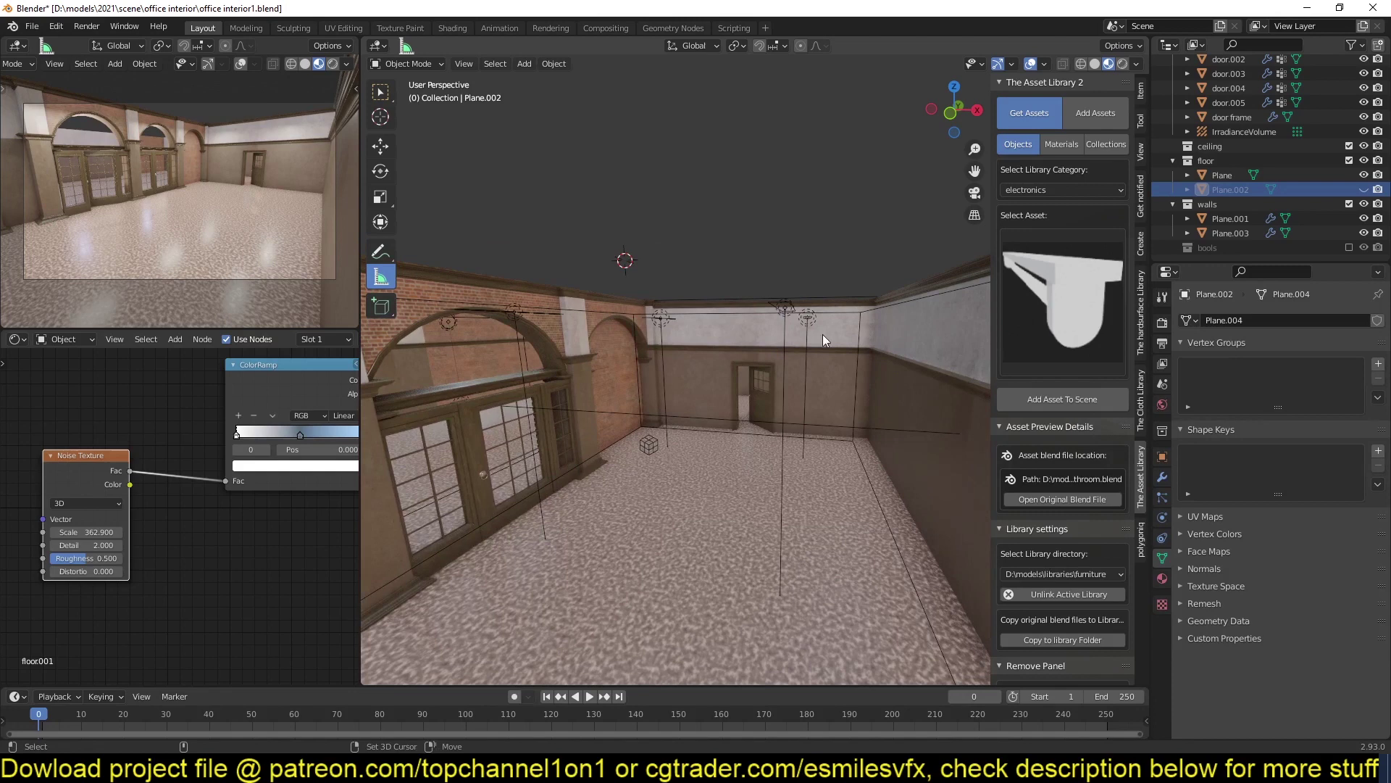
left_click(1053, 398)
middle_click_drag(978, 385, 809, 378)
key("KP_Decimal")
scroll(806, 370, "down", 3)
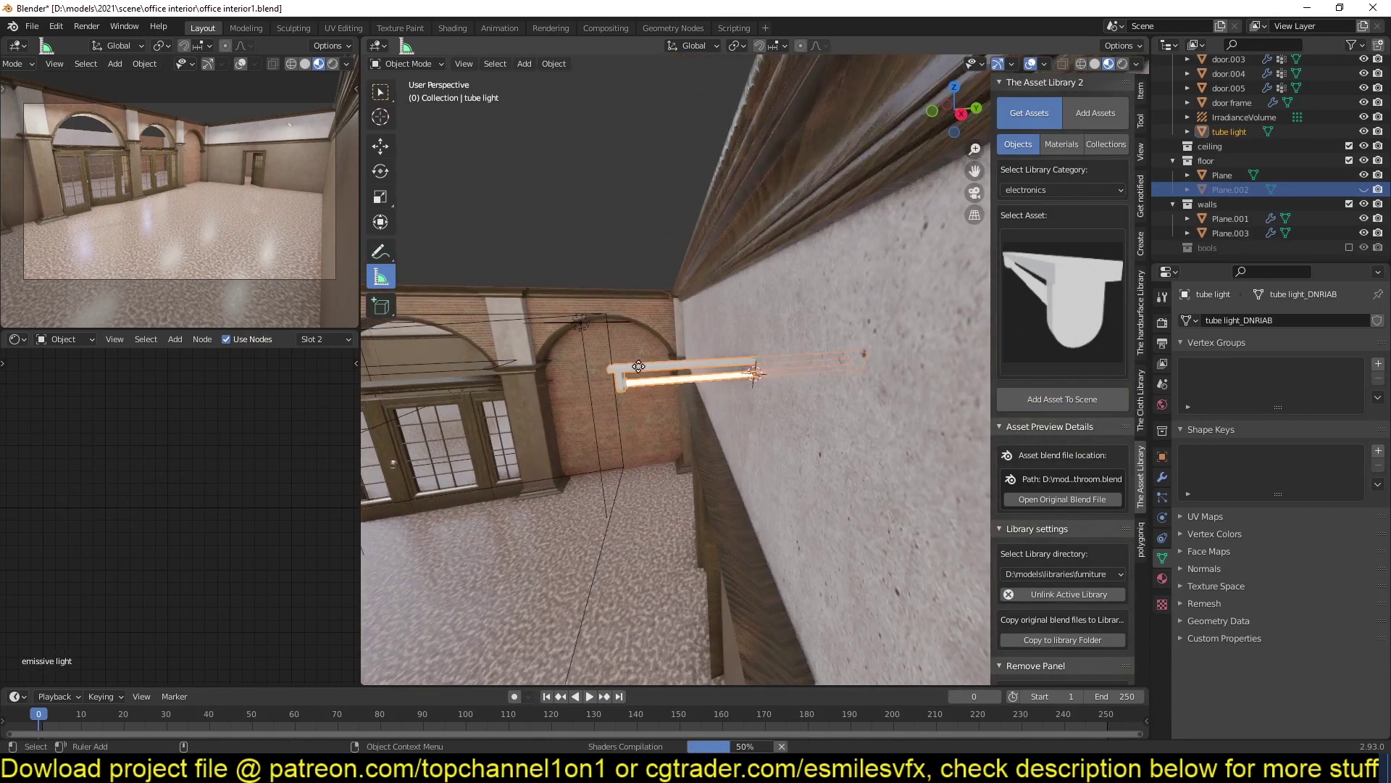
key("g")
left_click(588, 335)
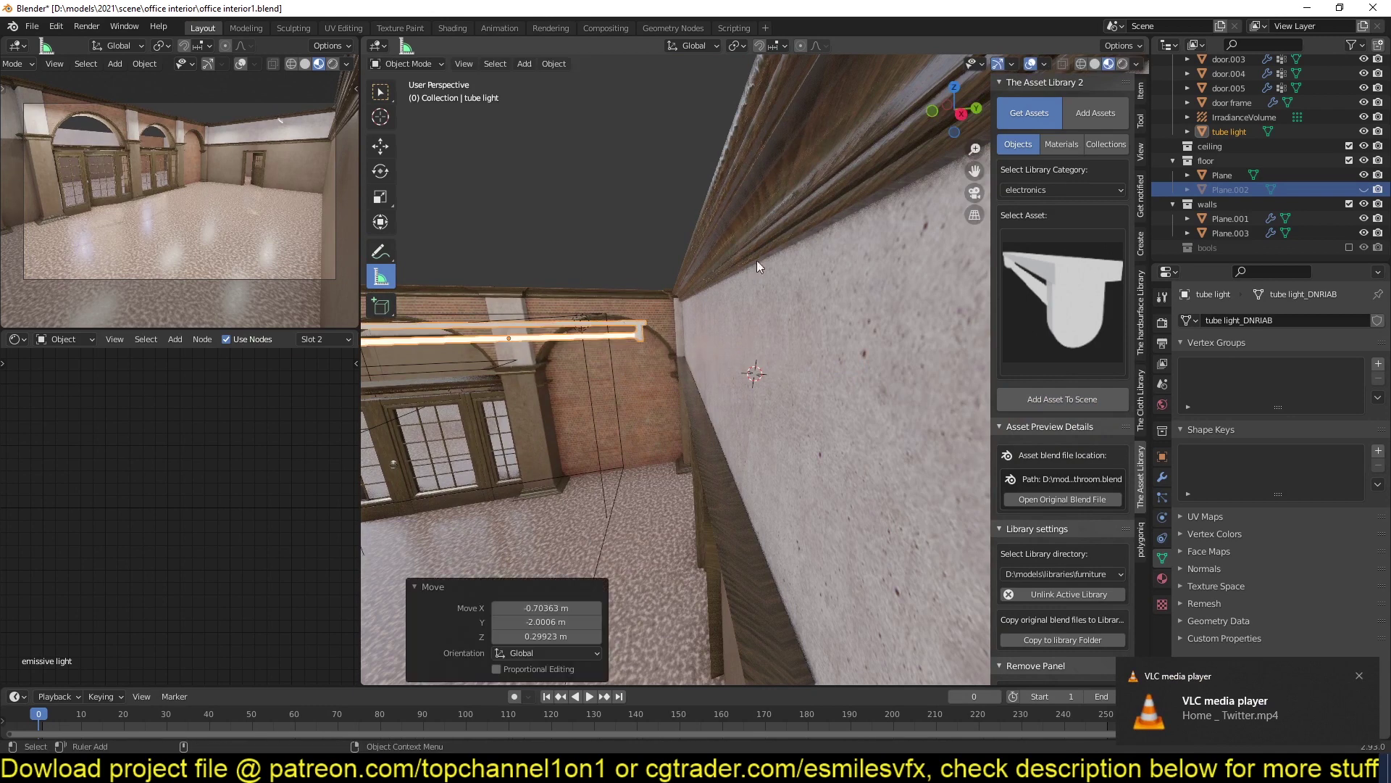
Choose the grey sofa from the furniture category of the library's collection assets.
left_click(1120, 147)
left_click(1069, 189)
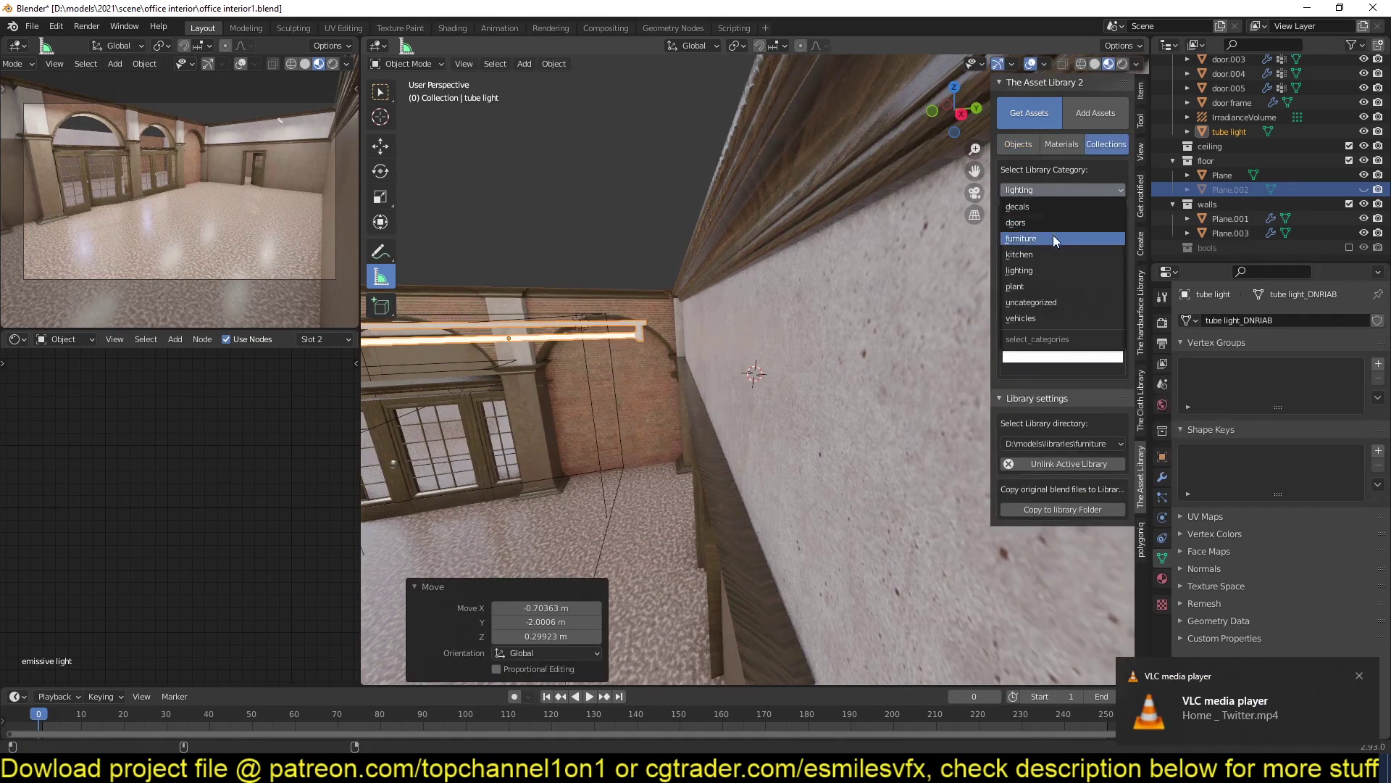
left_click(1052, 234)
left_click(1070, 289)
left_click(1021, 398)
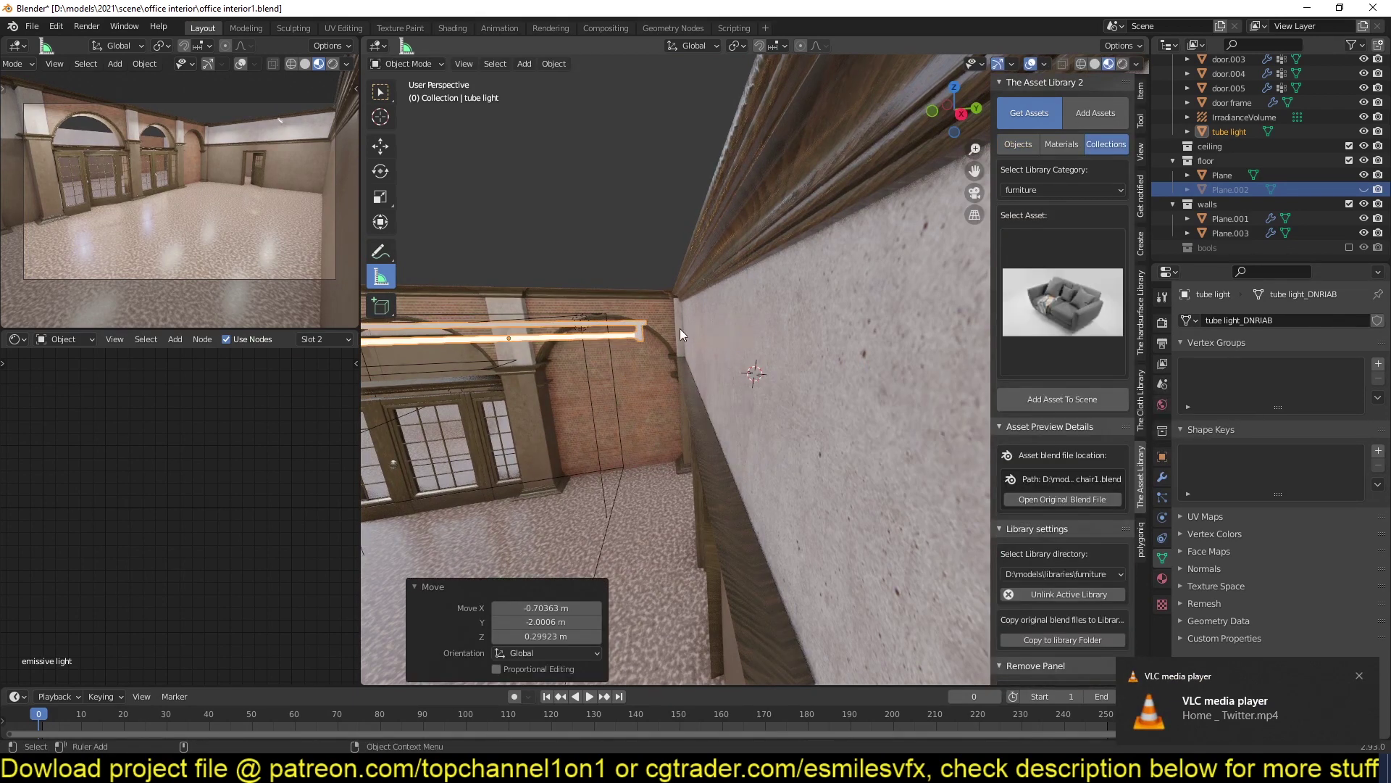
Set the 3D cursor on the floor near the brick arch and add the sofa to the scene there.
middle_click_drag(680, 328, 830, 328)
right_click(592, 557, "shift")
left_click(1057, 399)
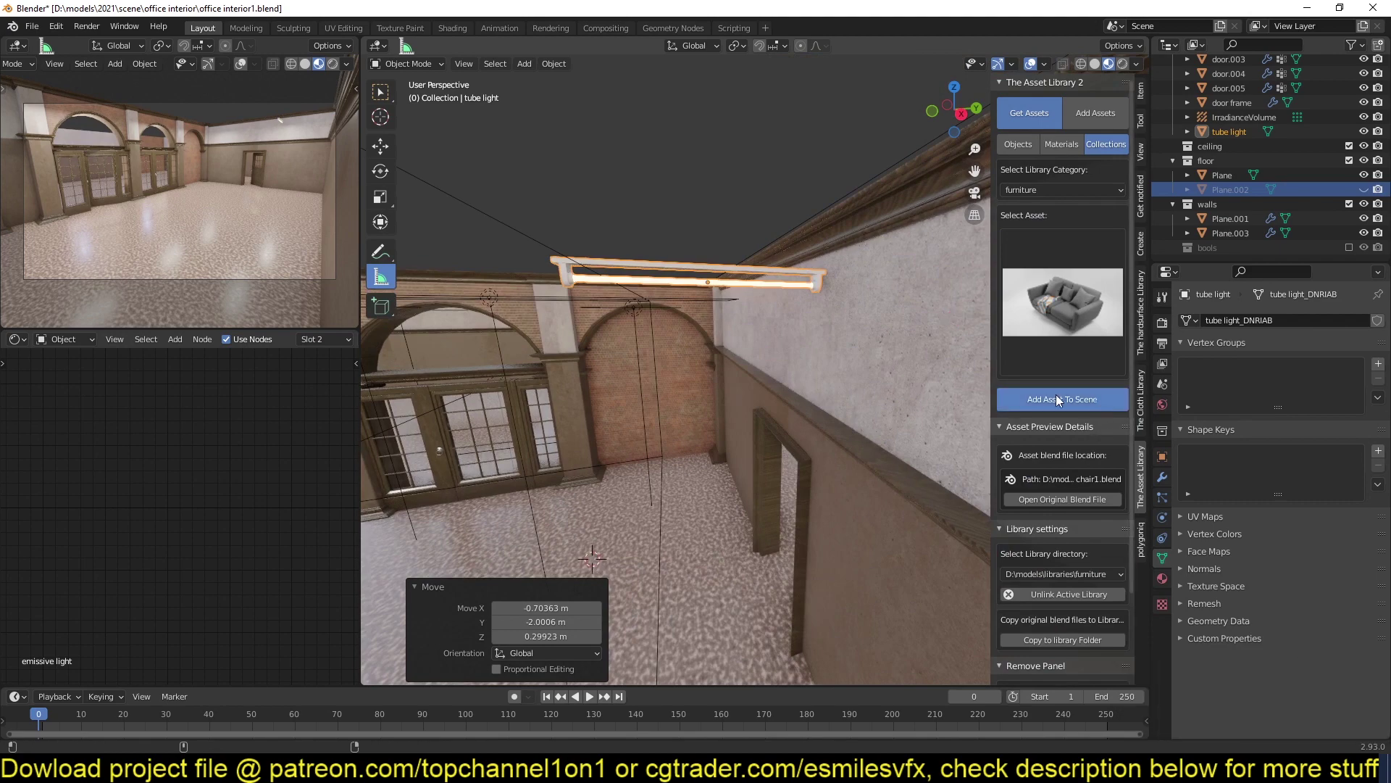
middle_click_drag(620, 401, 771, 378, "shift")
key("KP_Decimal")
scroll(717, 334, "down", 6)
Raise the sofa about 0.21 m, scale it up by about 1.76 and readjust its height on the floor.
key("g")
key("z")
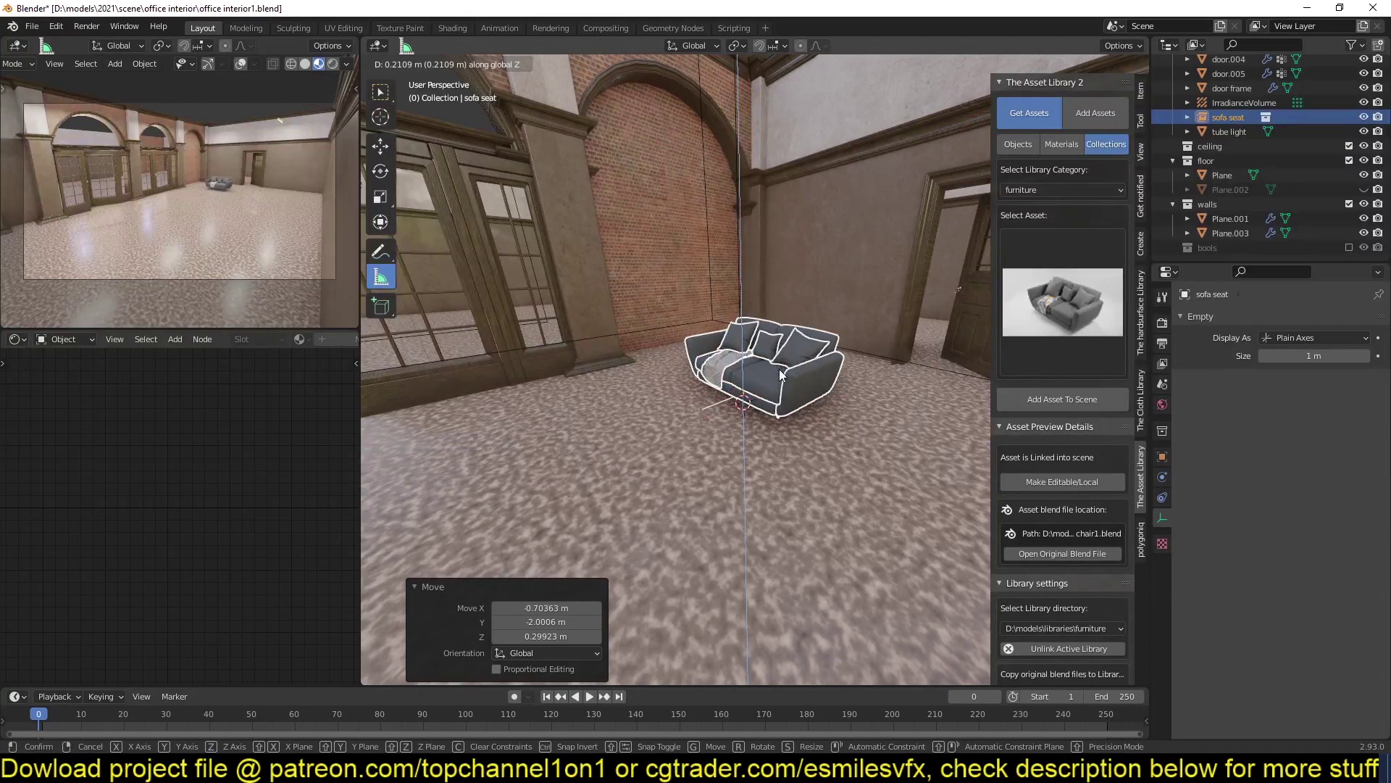
left_click(781, 373)
key("s")
left_click(847, 395)
key("g")
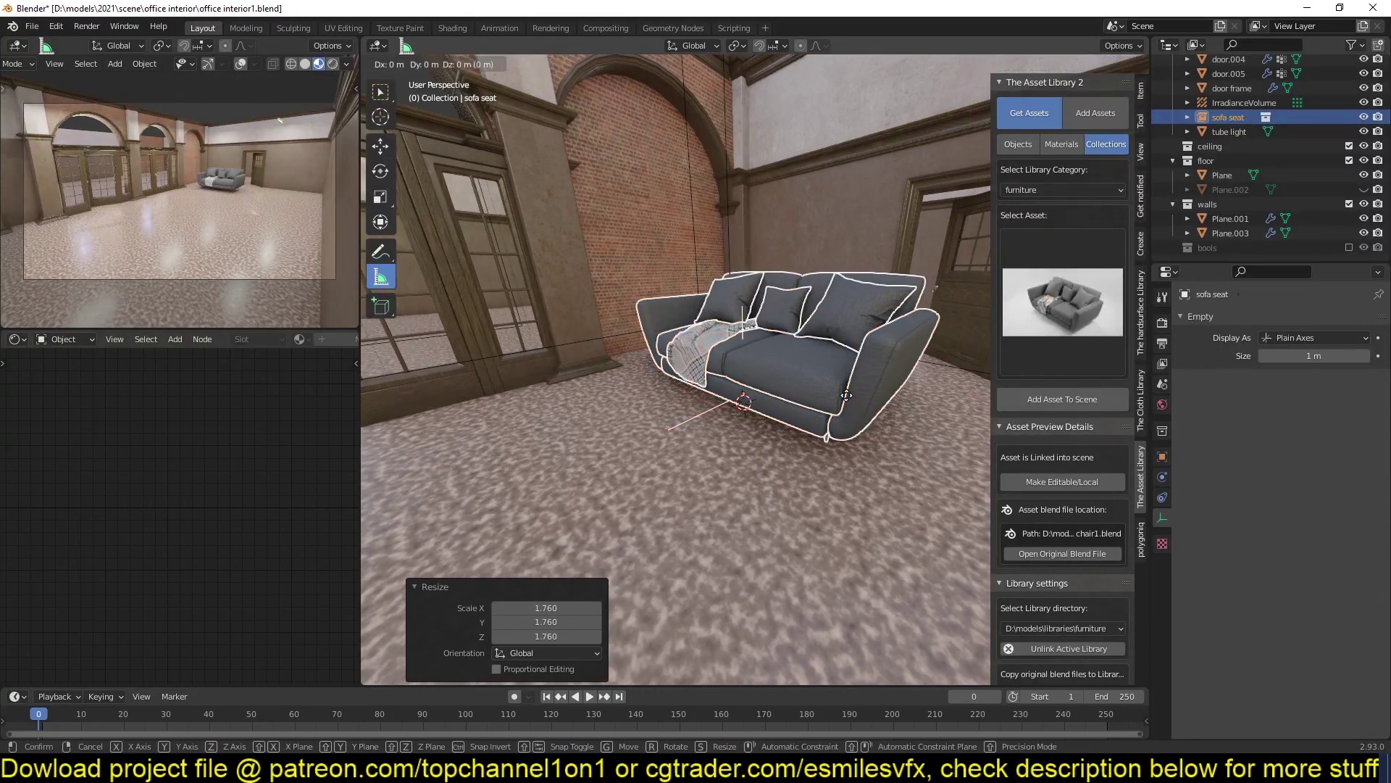
key("z")
left_click(838, 397)
Save the office interior file, deselect everything and pack all external files into the blend file.
key("ctrl+s")
key("alt+a")
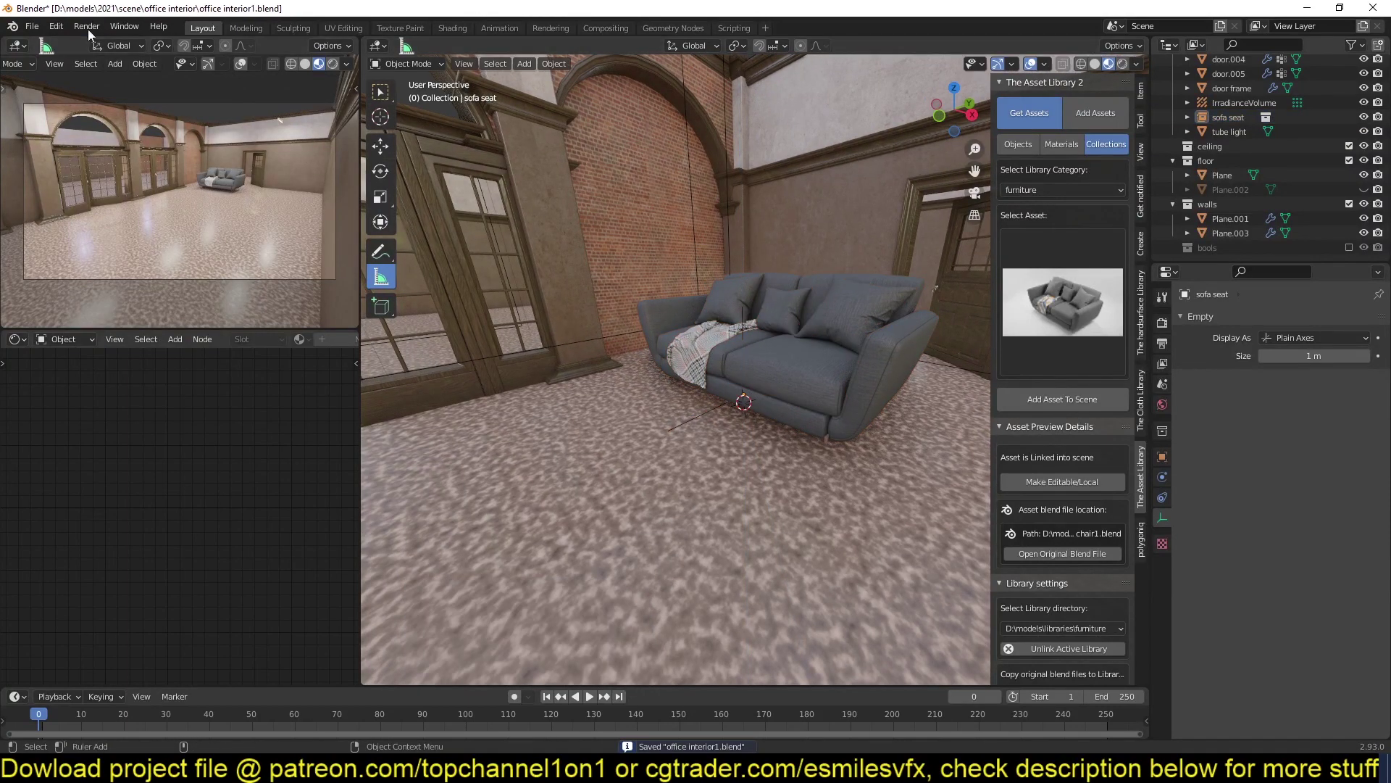
left_click(35, 27)
left_click(51, 121)
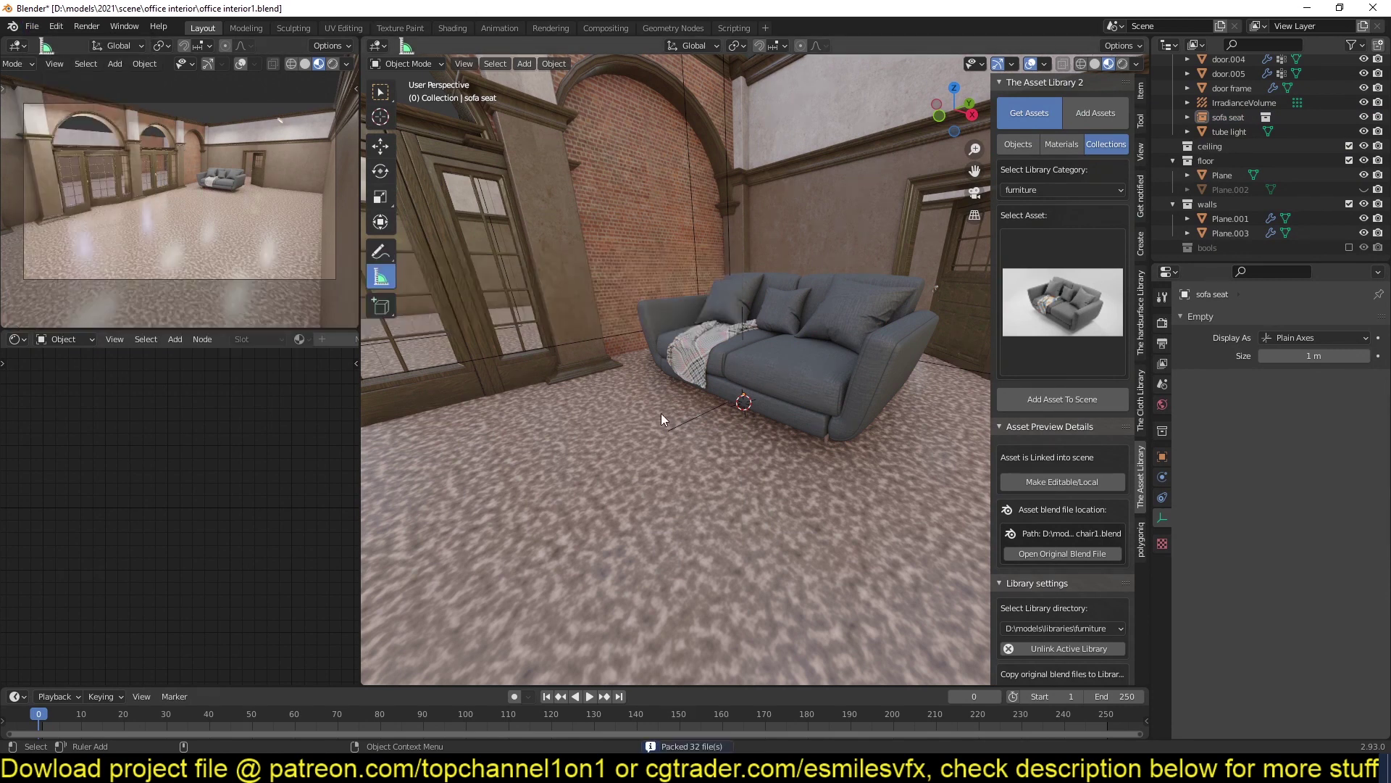
Select the sofa, inspect its original blend file in a separate window and close that window.
left_click(803, 340)
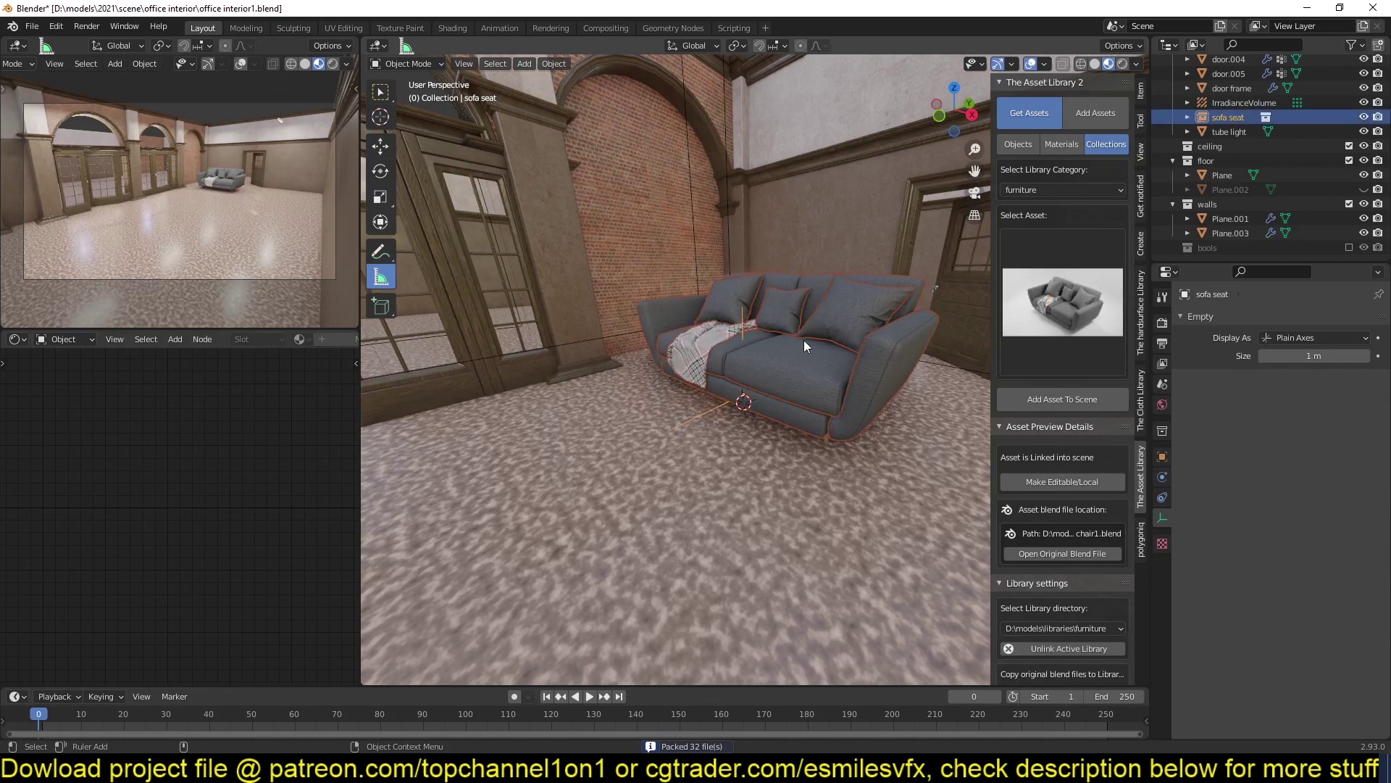
scroll(832, 350, "up", 2)
scroll(831, 352, "up", 1)
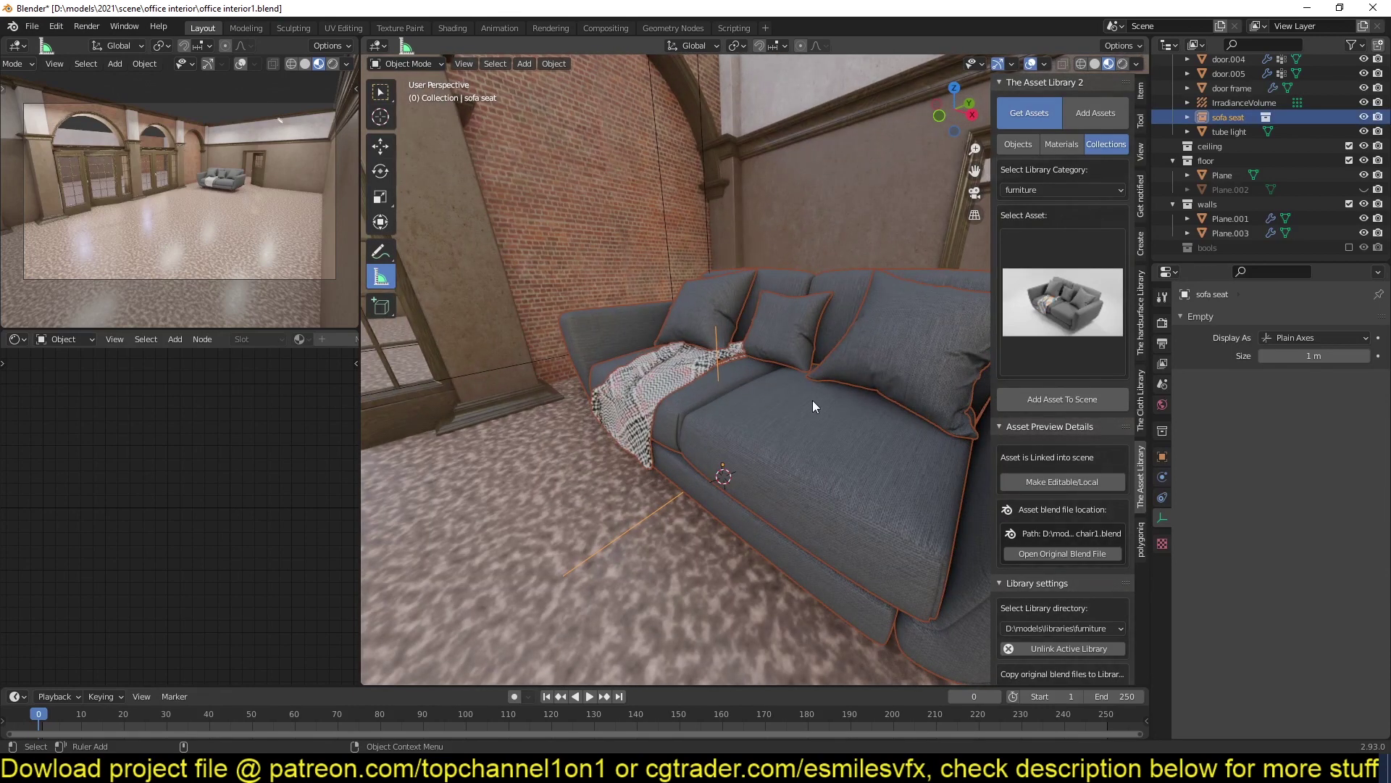
left_click(1085, 553)
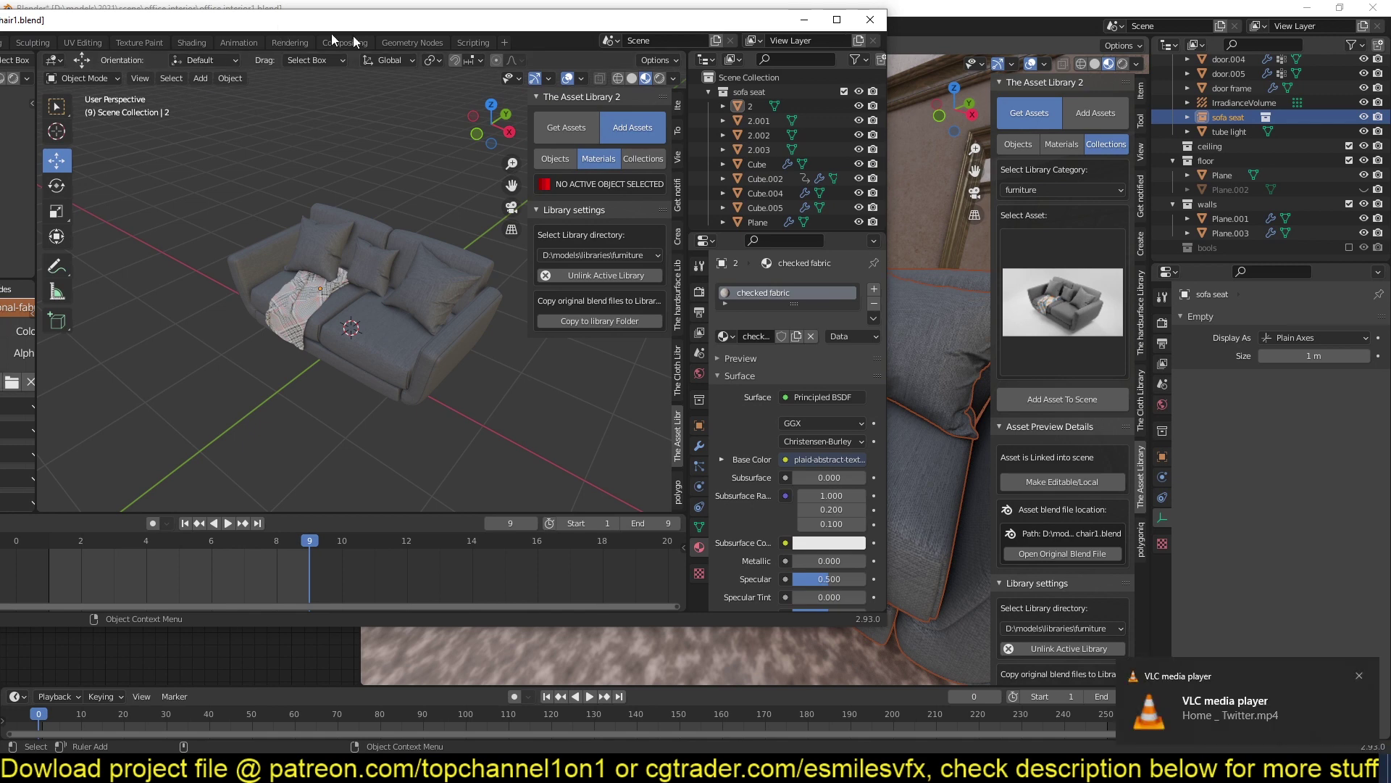
left_click_drag(22, 20, 475, 93)
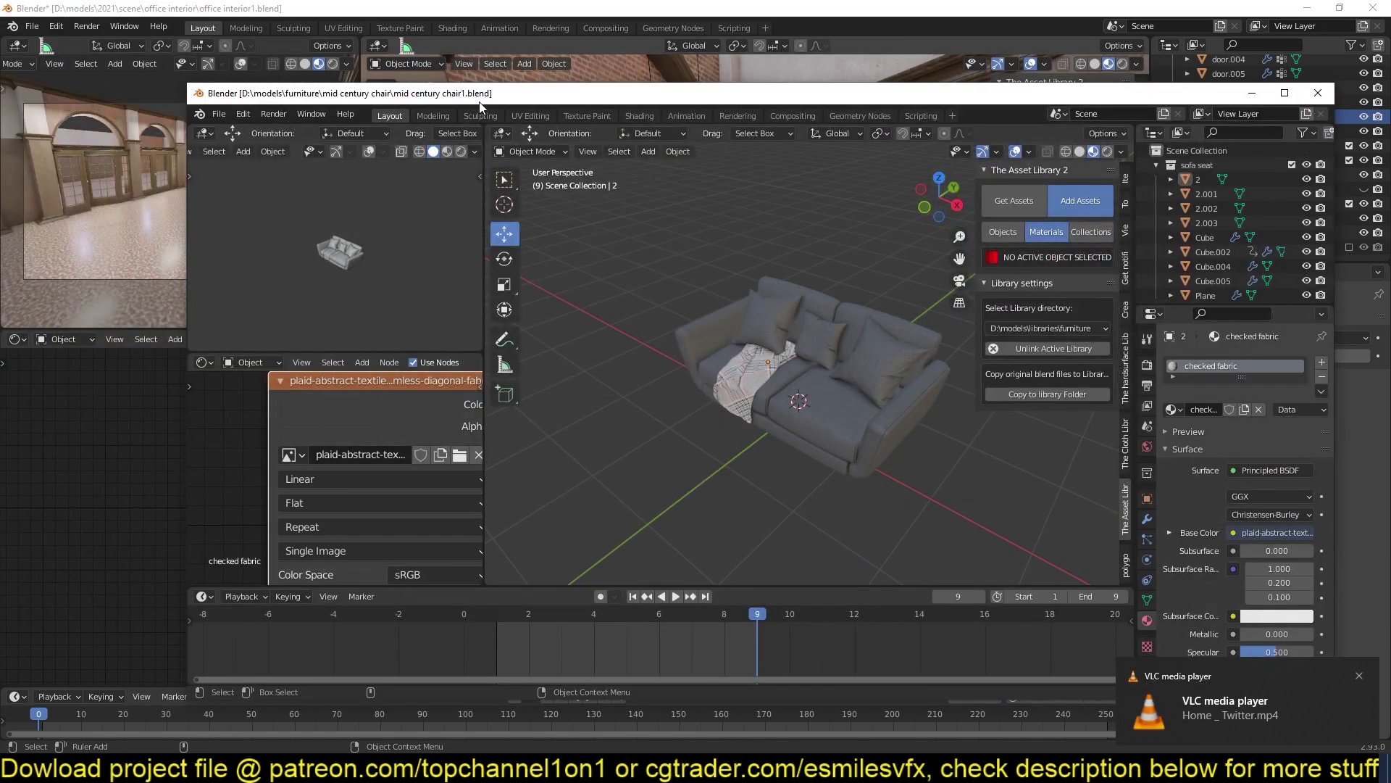
left_click(1317, 93)
Bring up the external data option for packing everything into the blend file, and select the wall with the arches.
left_click(31, 26)
mouse_move(88, 257)
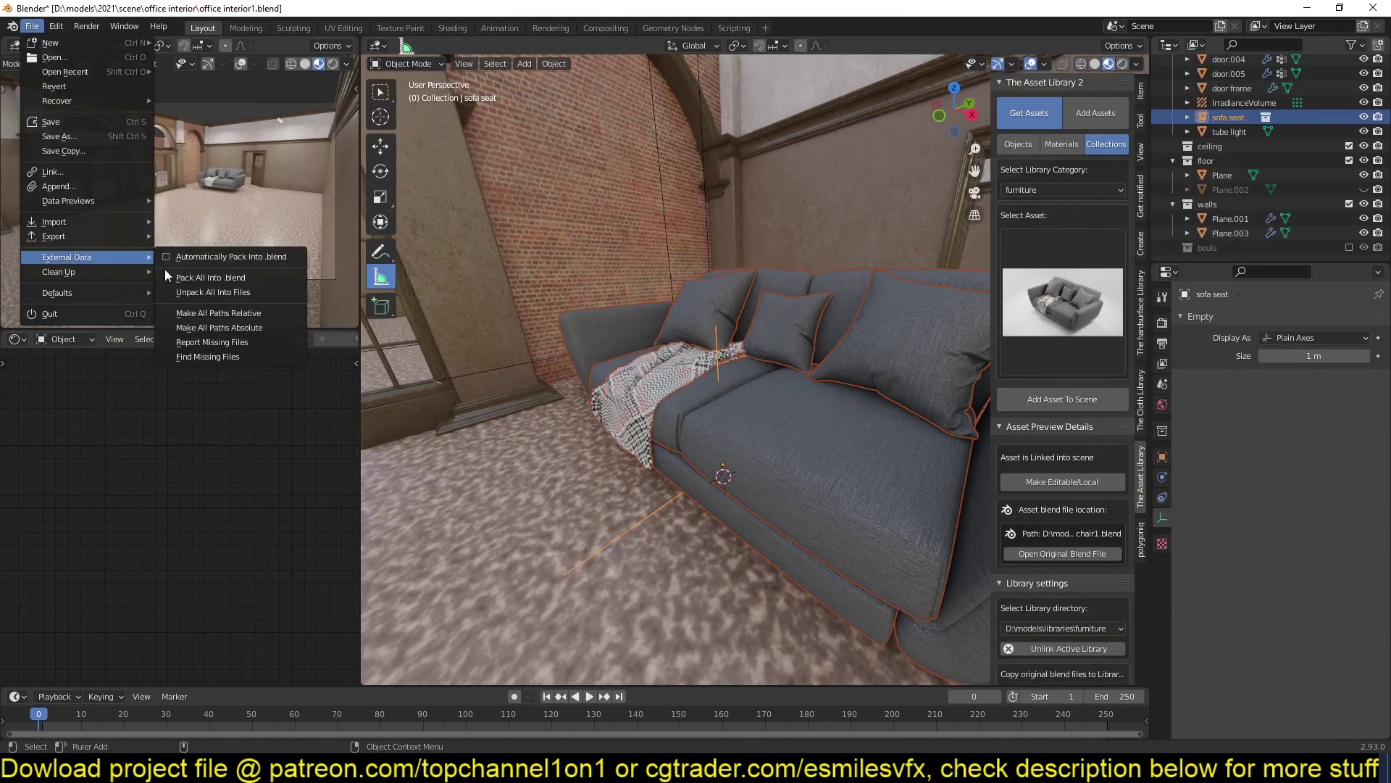
left_click(206, 284)
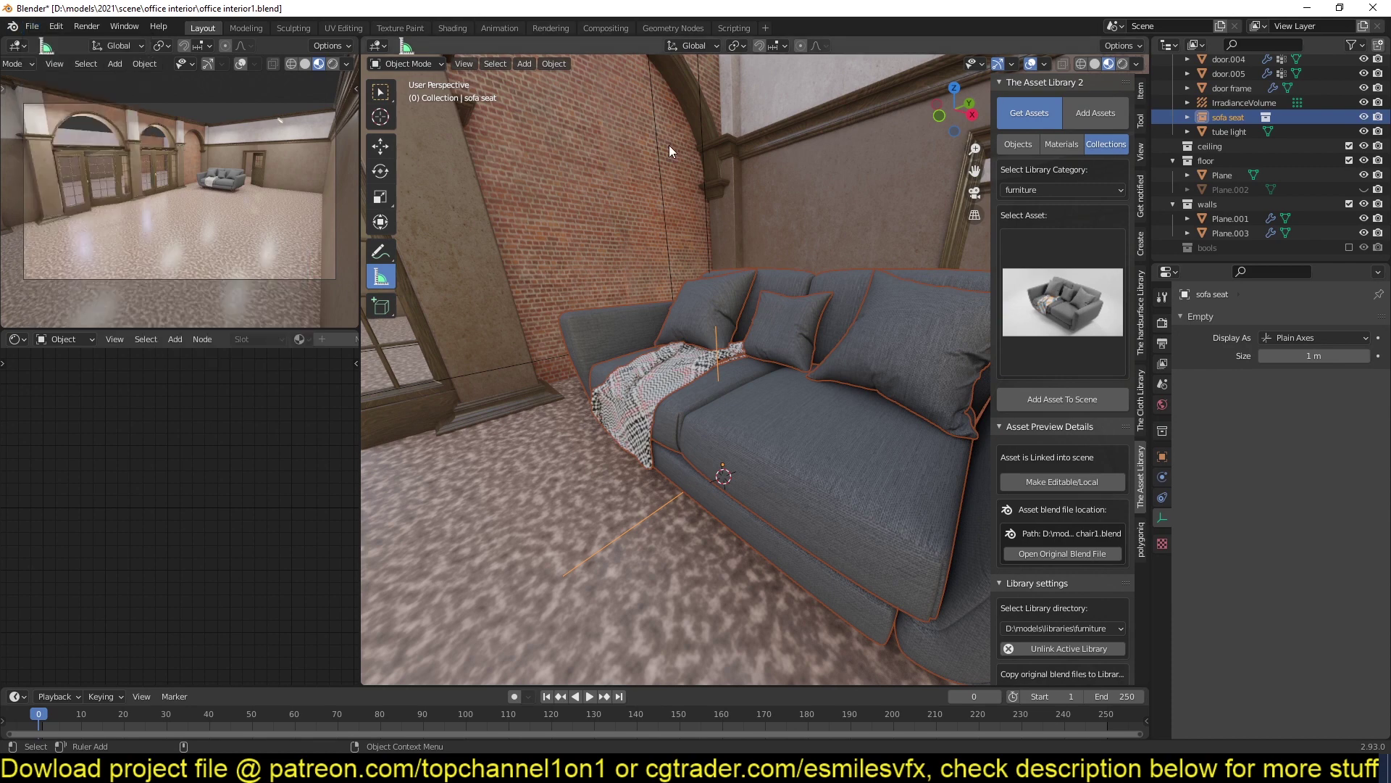
left_click(669, 145)
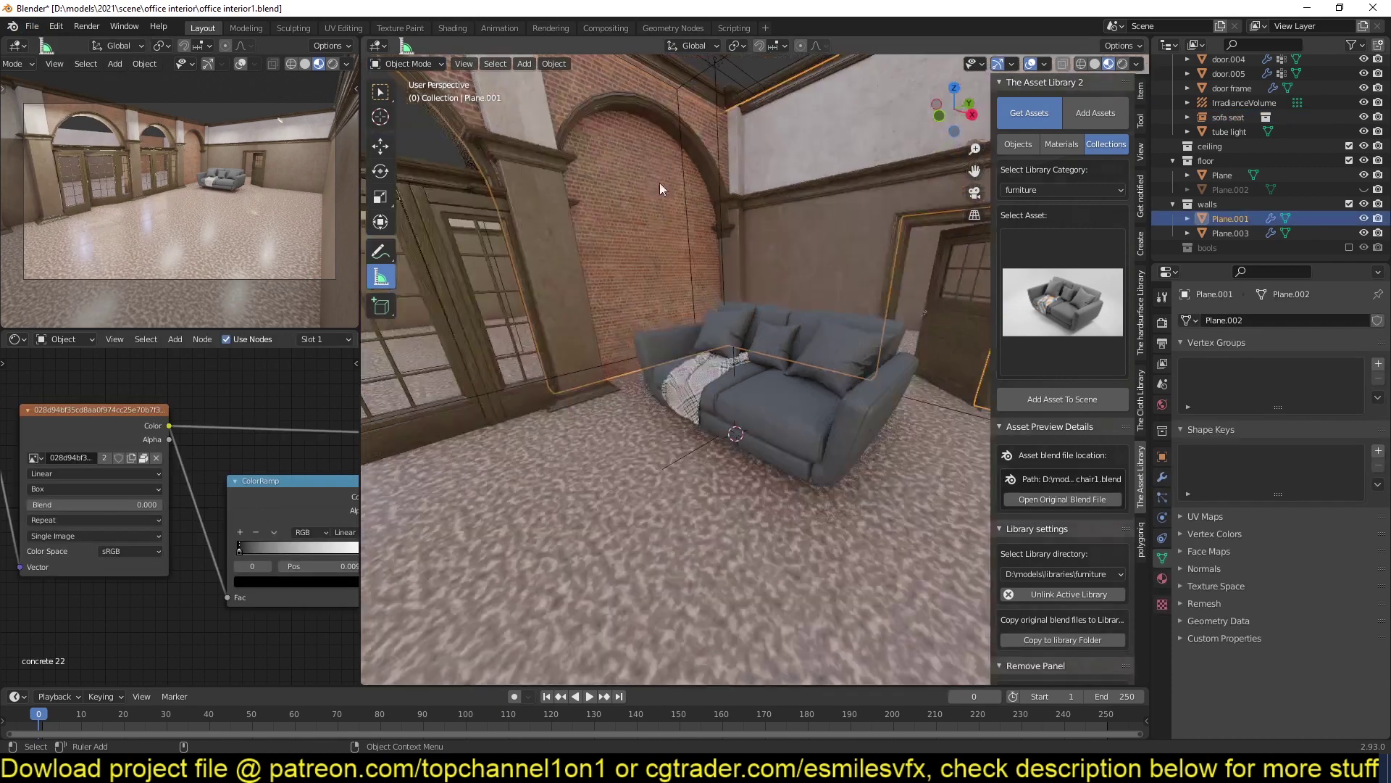
scroll(605, 265, "down", 5)
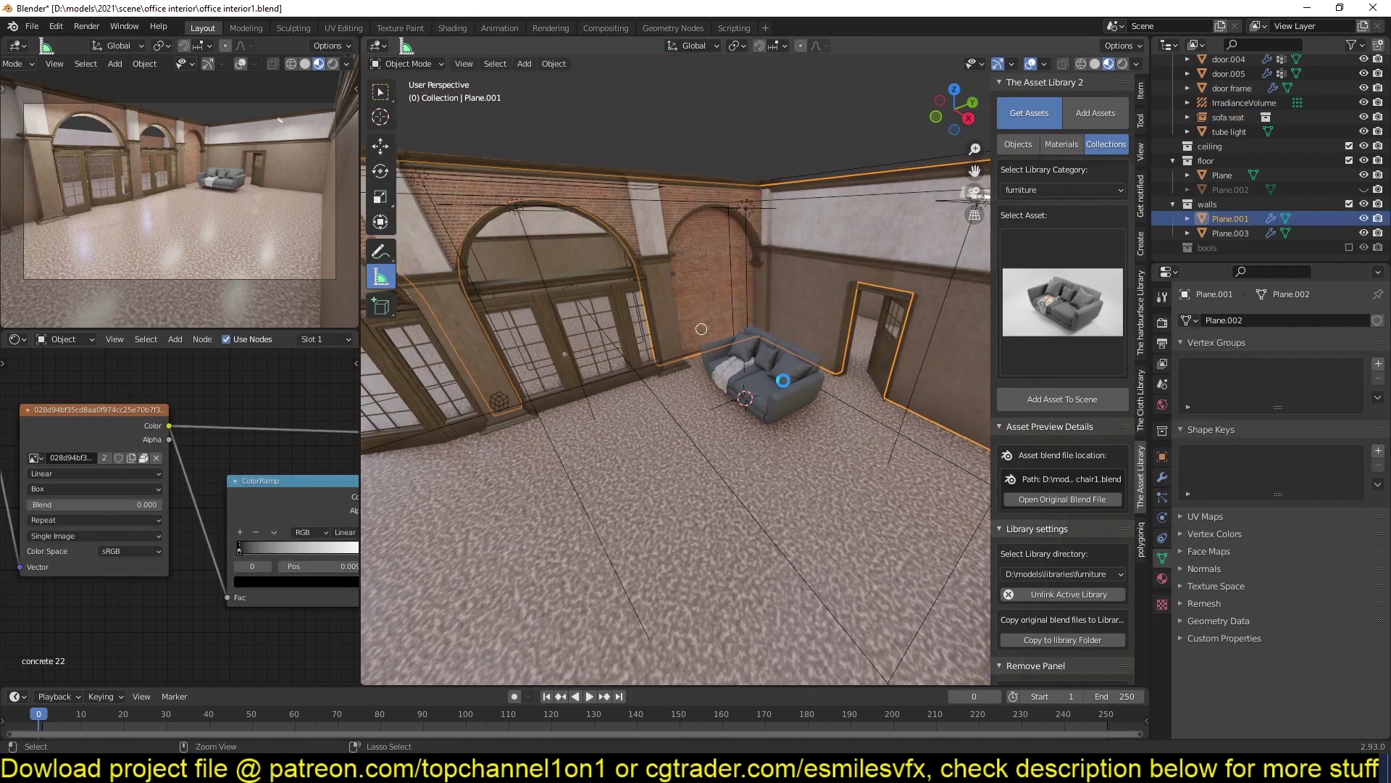
Save the office interior file, select the sofa and frame it in the viewport.
key("ctrl+s")
left_click(782, 381)
key("KP_Decimal")
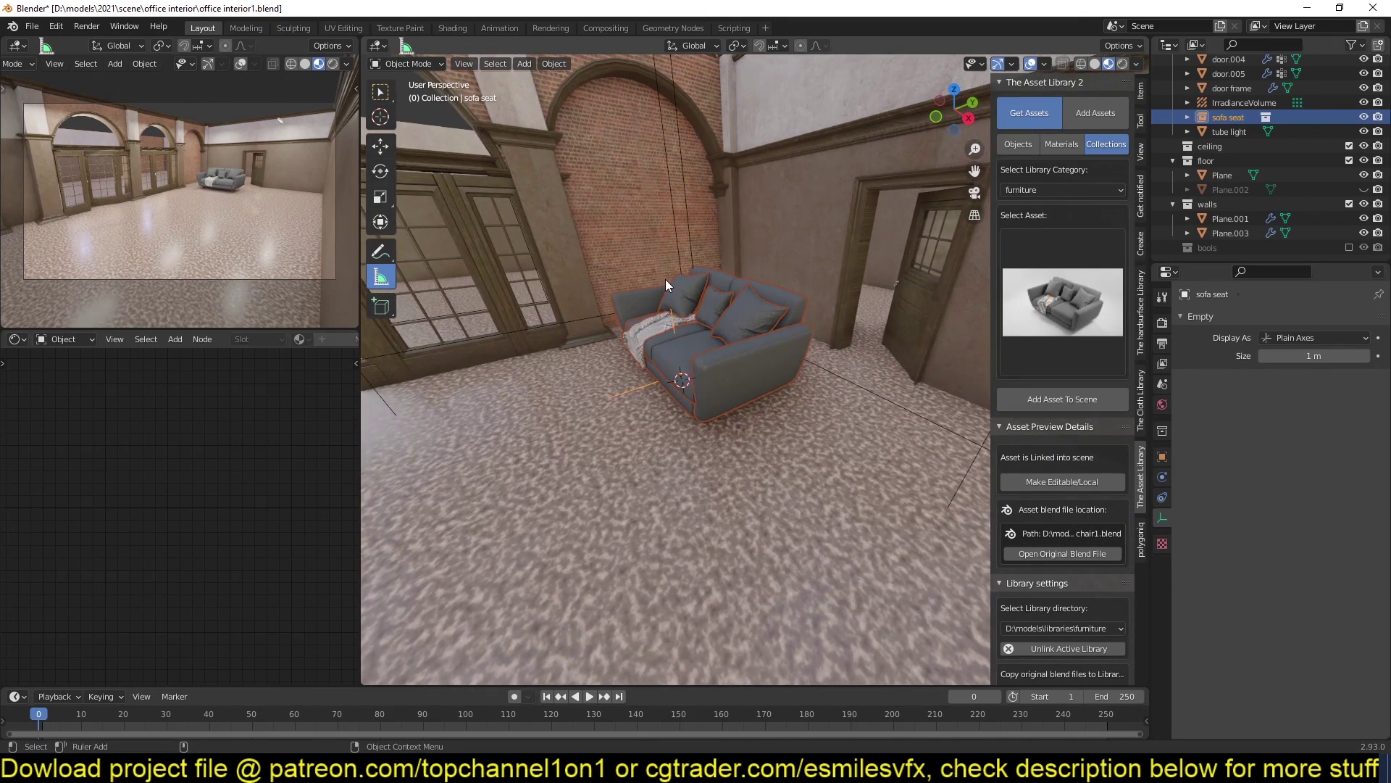
Examine the sofa from several angles, including its cushions, blanket and fabric textures up close.
scroll(714, 362, "up", 5)
scroll(705, 349, "down", 5)
middle_click_drag(706, 350, 769, 349)
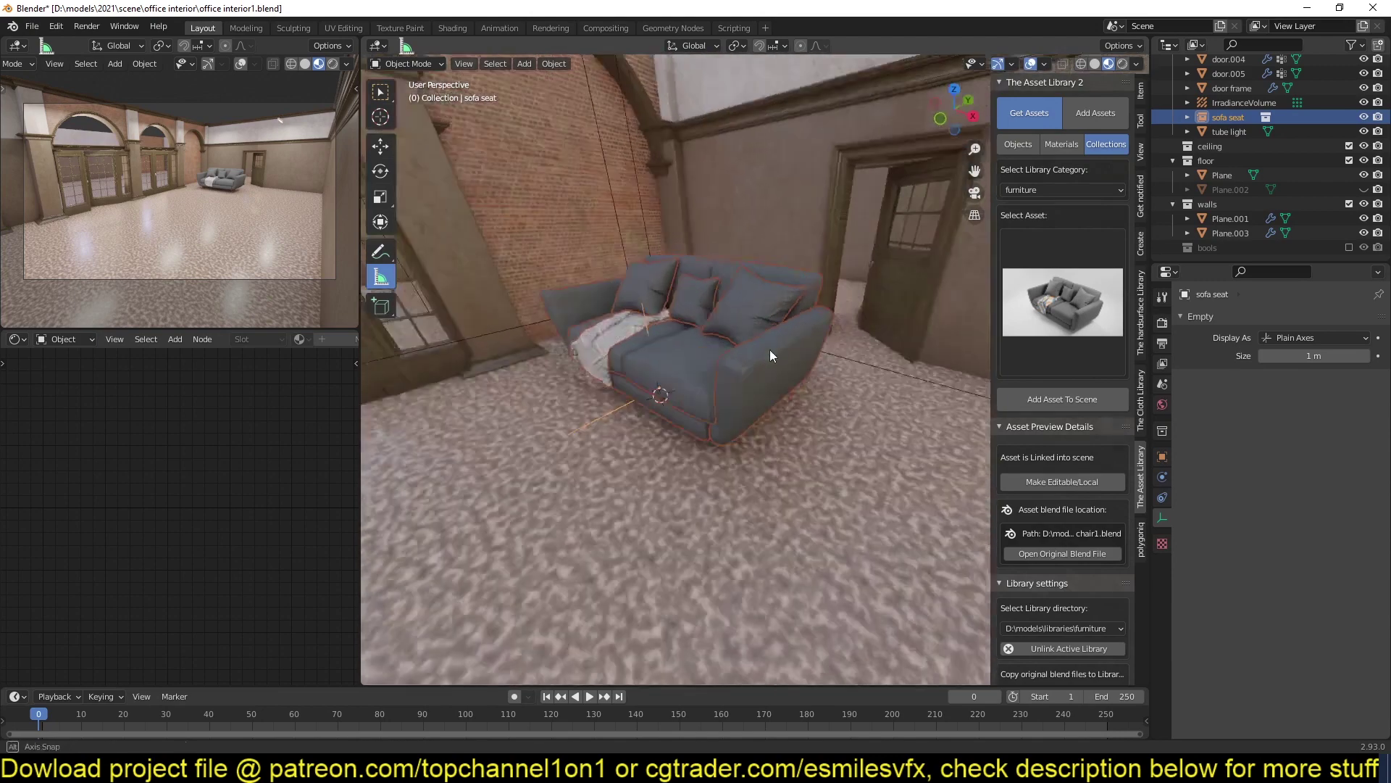
scroll(769, 349, "up", 1)
middle_click_drag(689, 315, 703, 346)
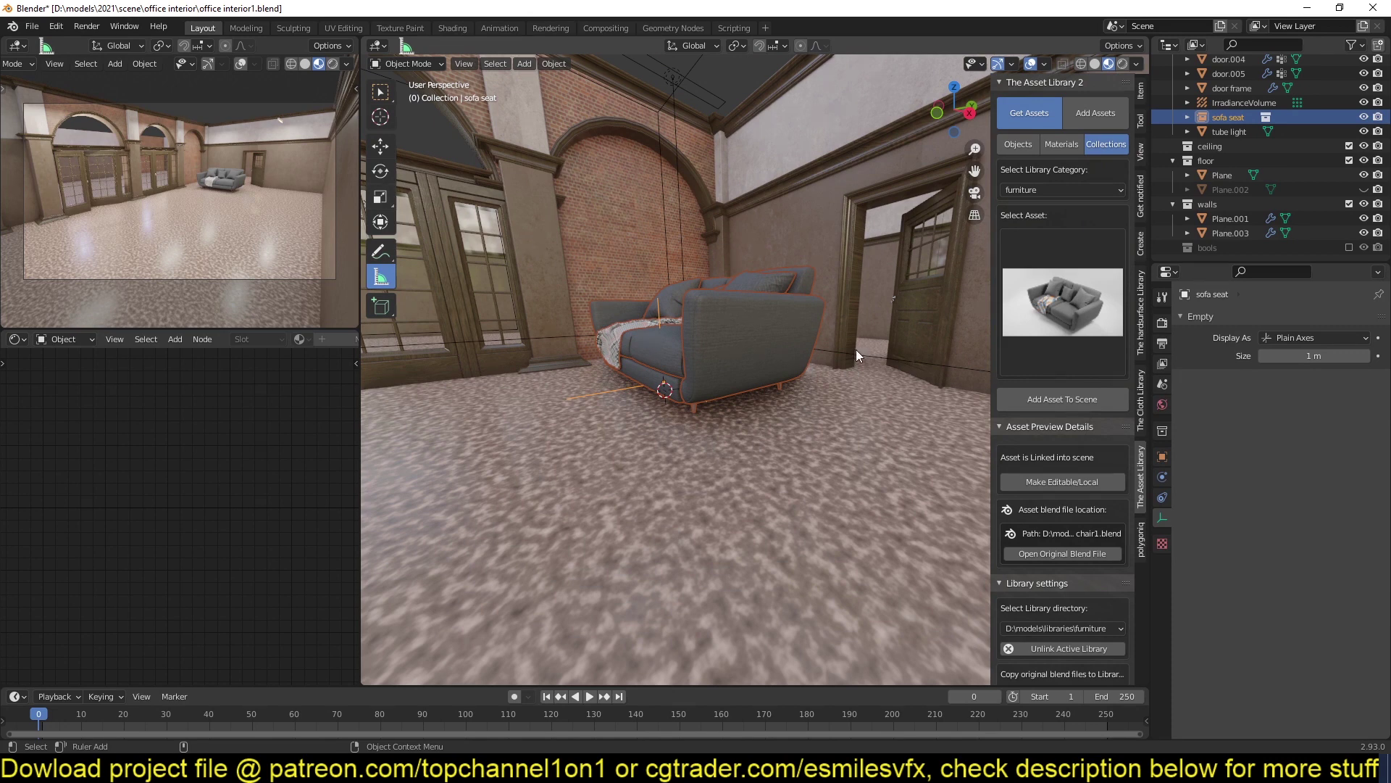
key("alt+Tab")
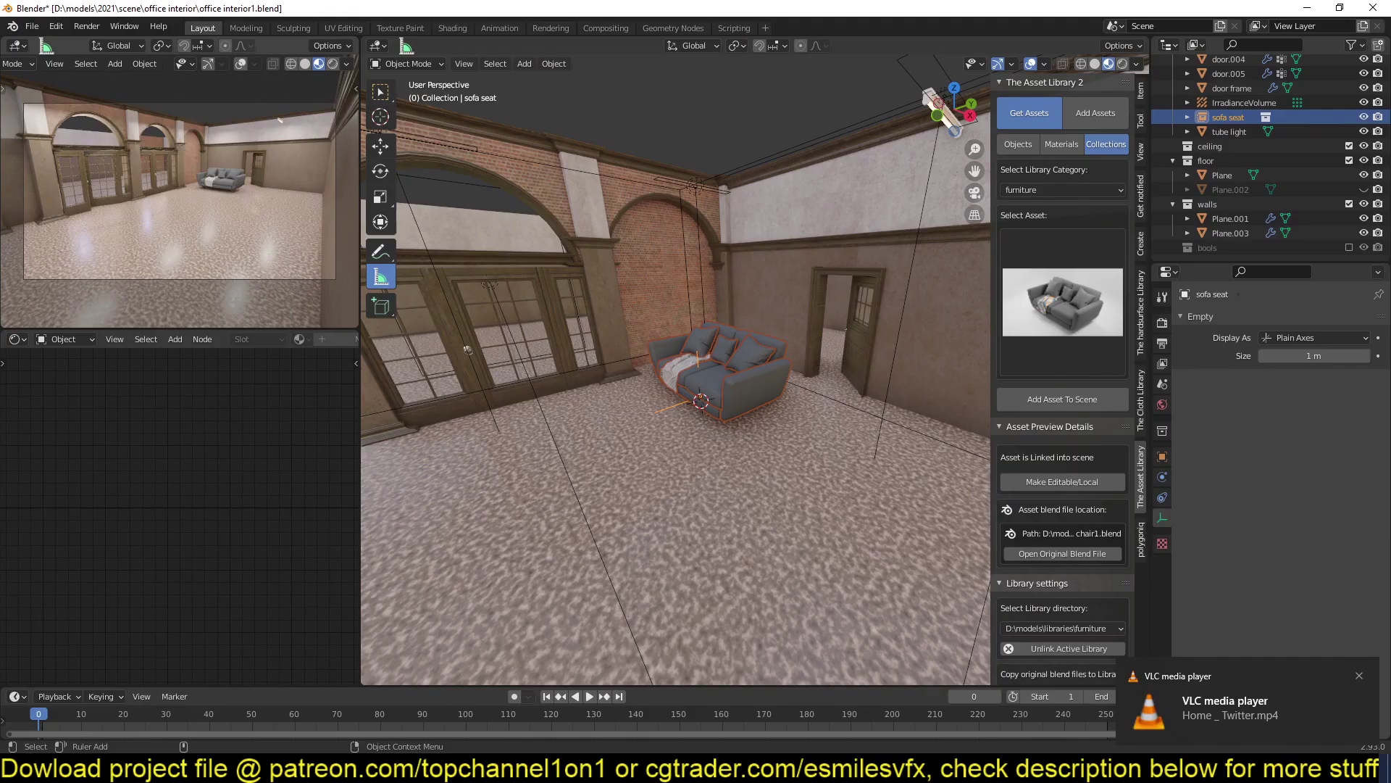
scroll(859, 433, "up", 8)
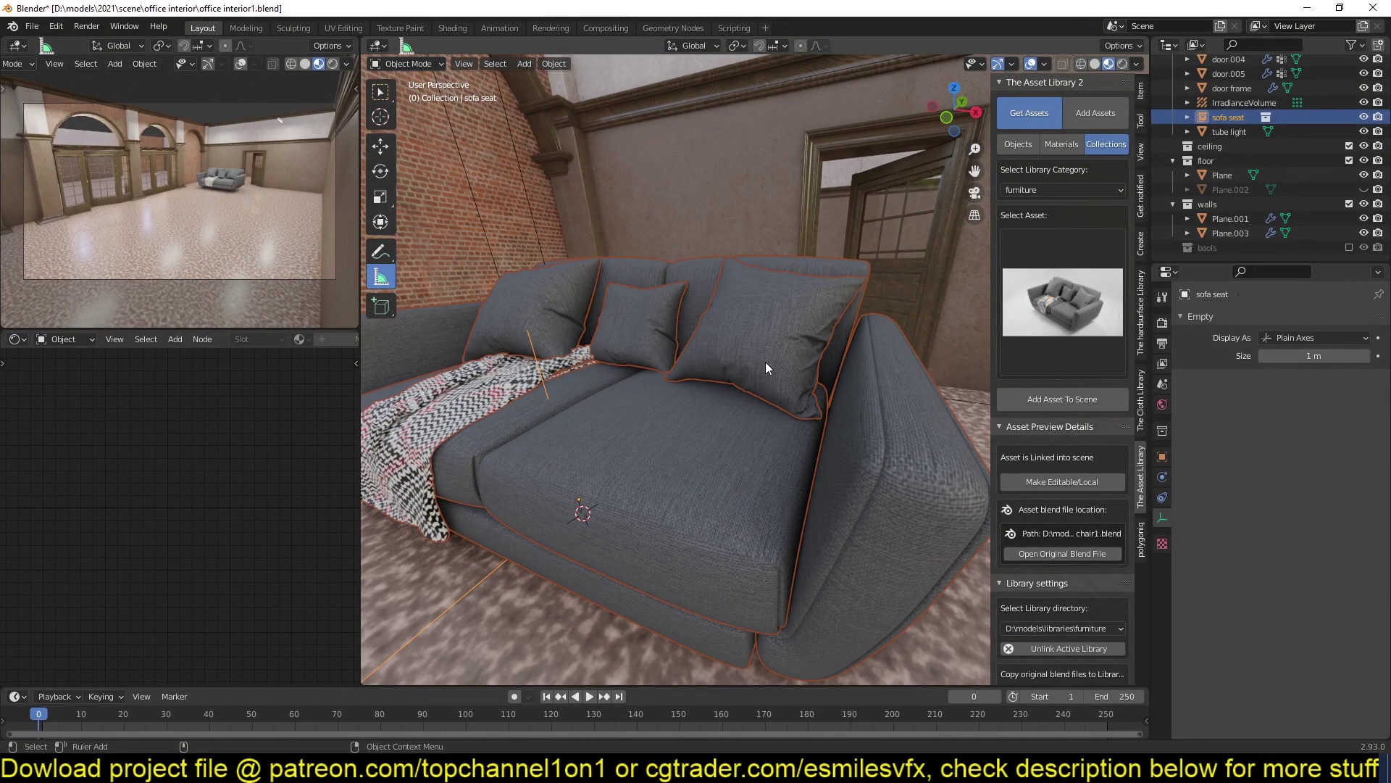
middle_click_drag(765, 363, 758, 397)
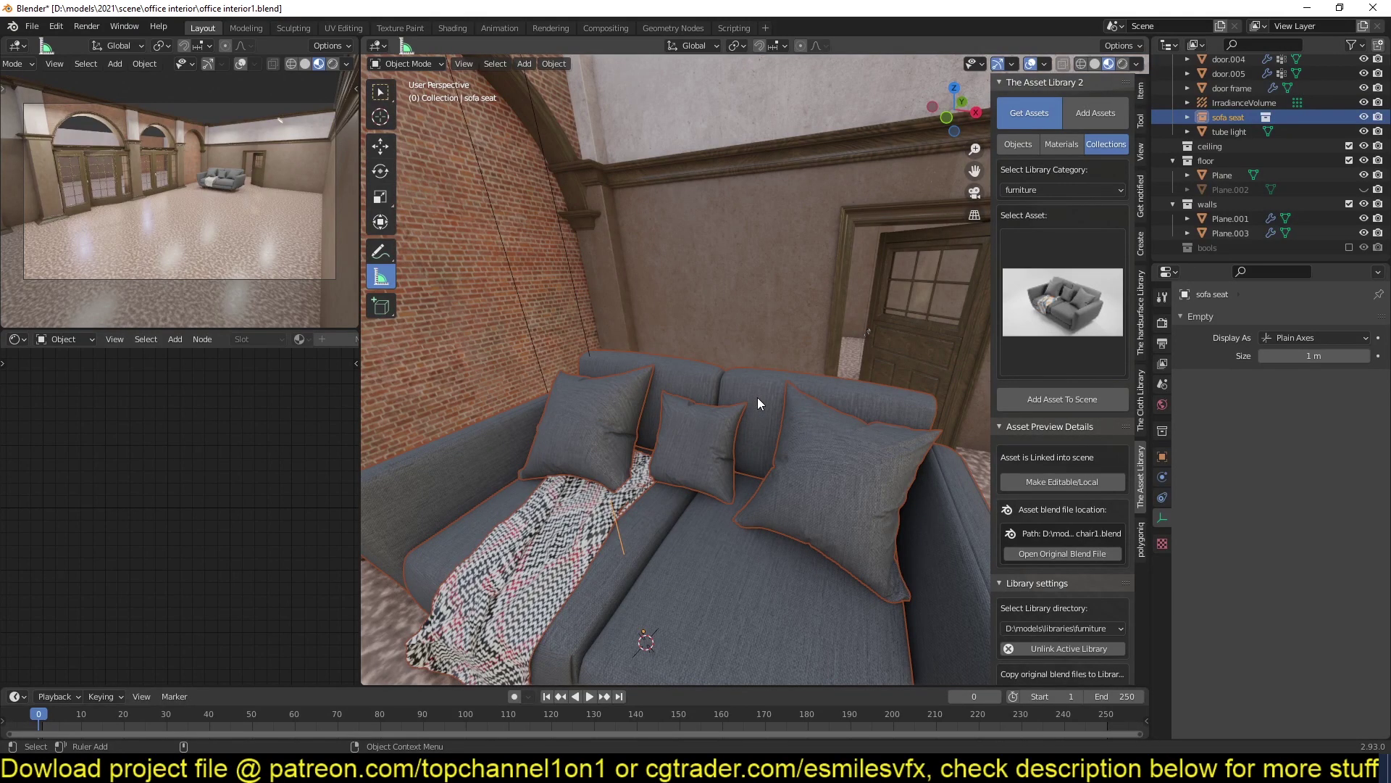
scroll(758, 398, "down", 5)
middle_click_drag(760, 418, 736, 449)
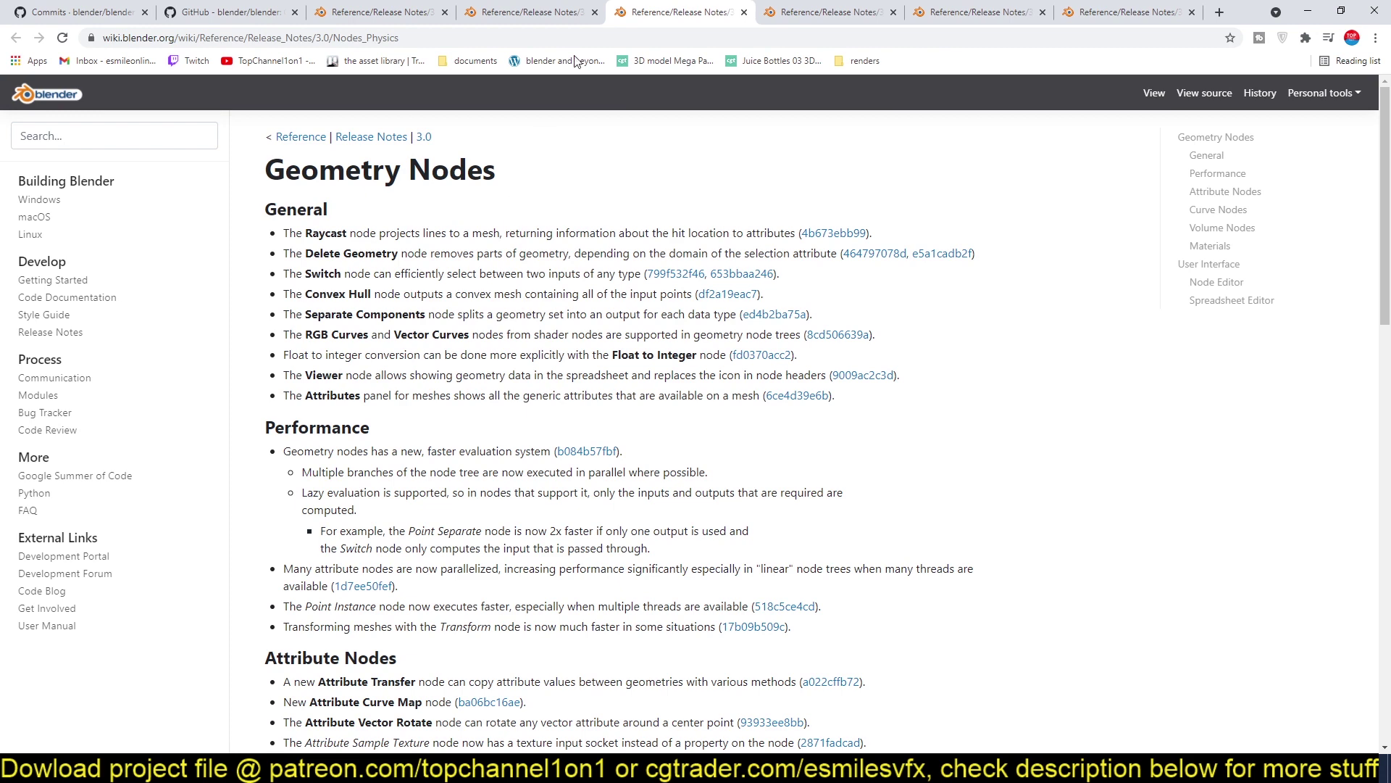
Switch to the web browser and review the Blender 3.0 release notes on the Asset Browser and on packing in Pipeline, Assets & IO.
left_click(557, 12)
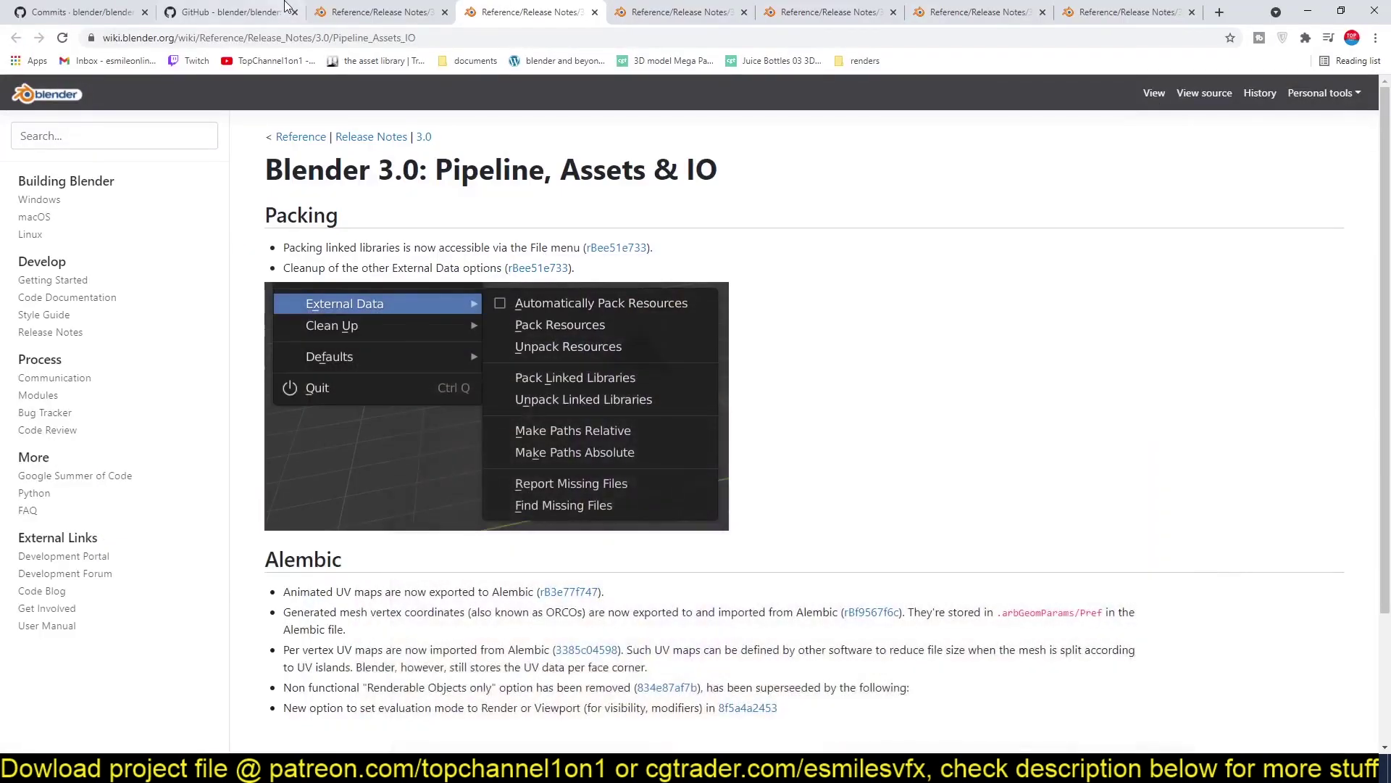
left_click(361, 12)
scroll(717, 325, "up", 5)
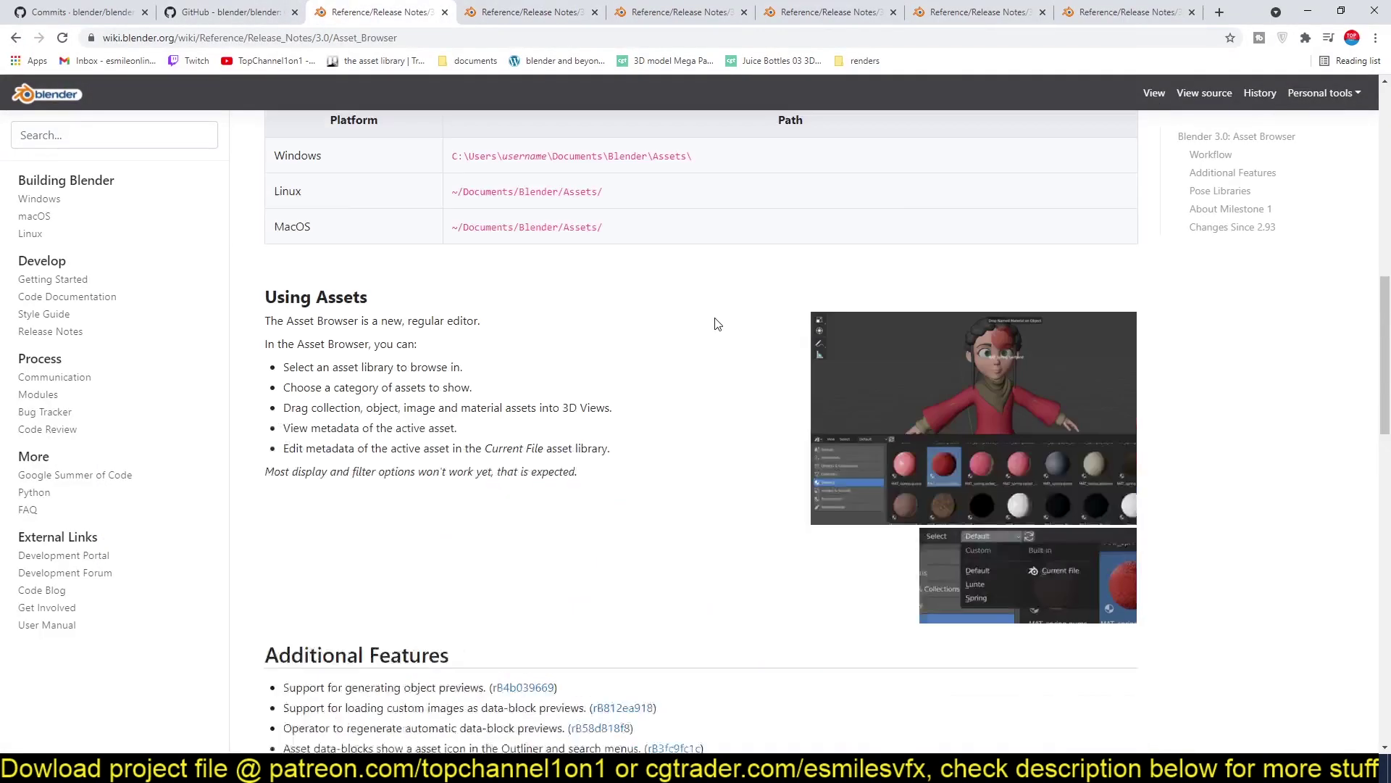
scroll(718, 325, "up", 10)
left_click(587, 8)
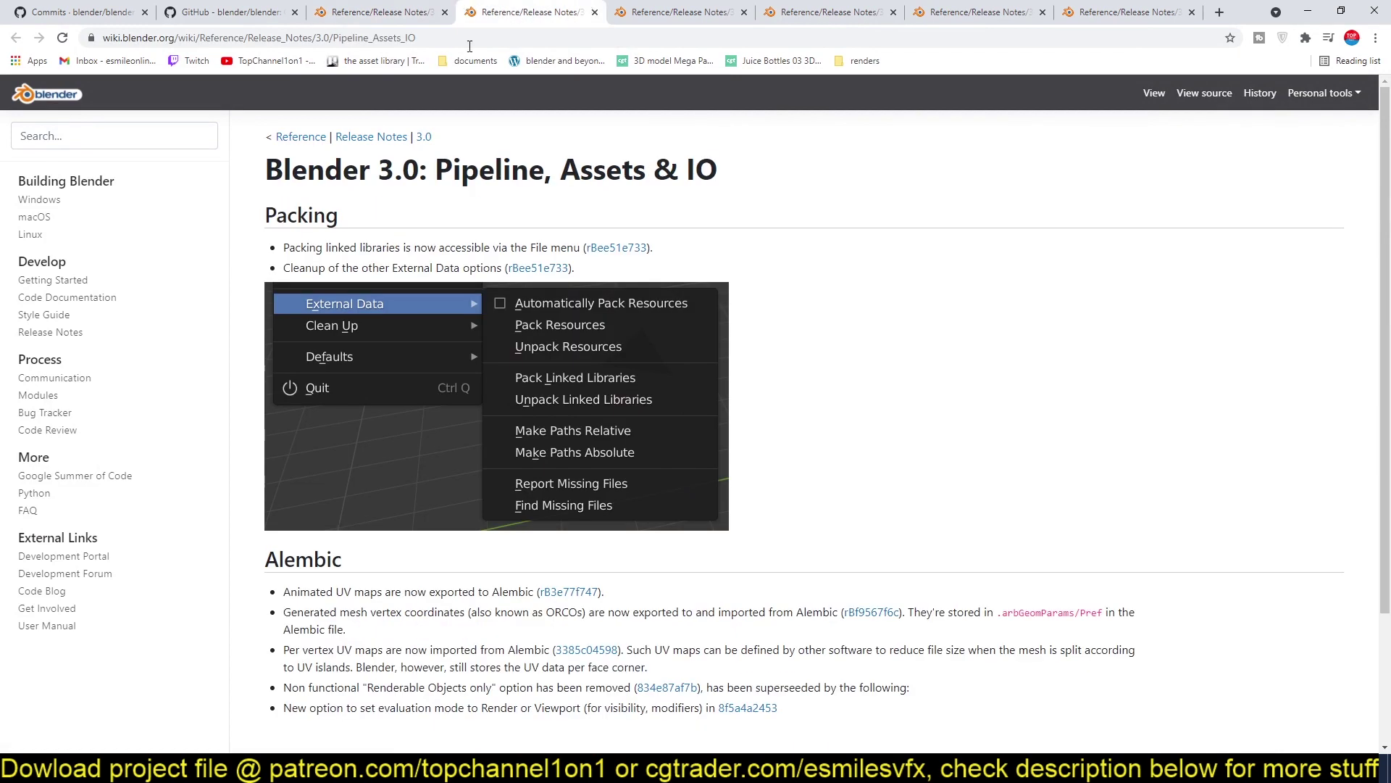
scroll(491, 446, "down", 3)
scroll(513, 335, "up", 3)
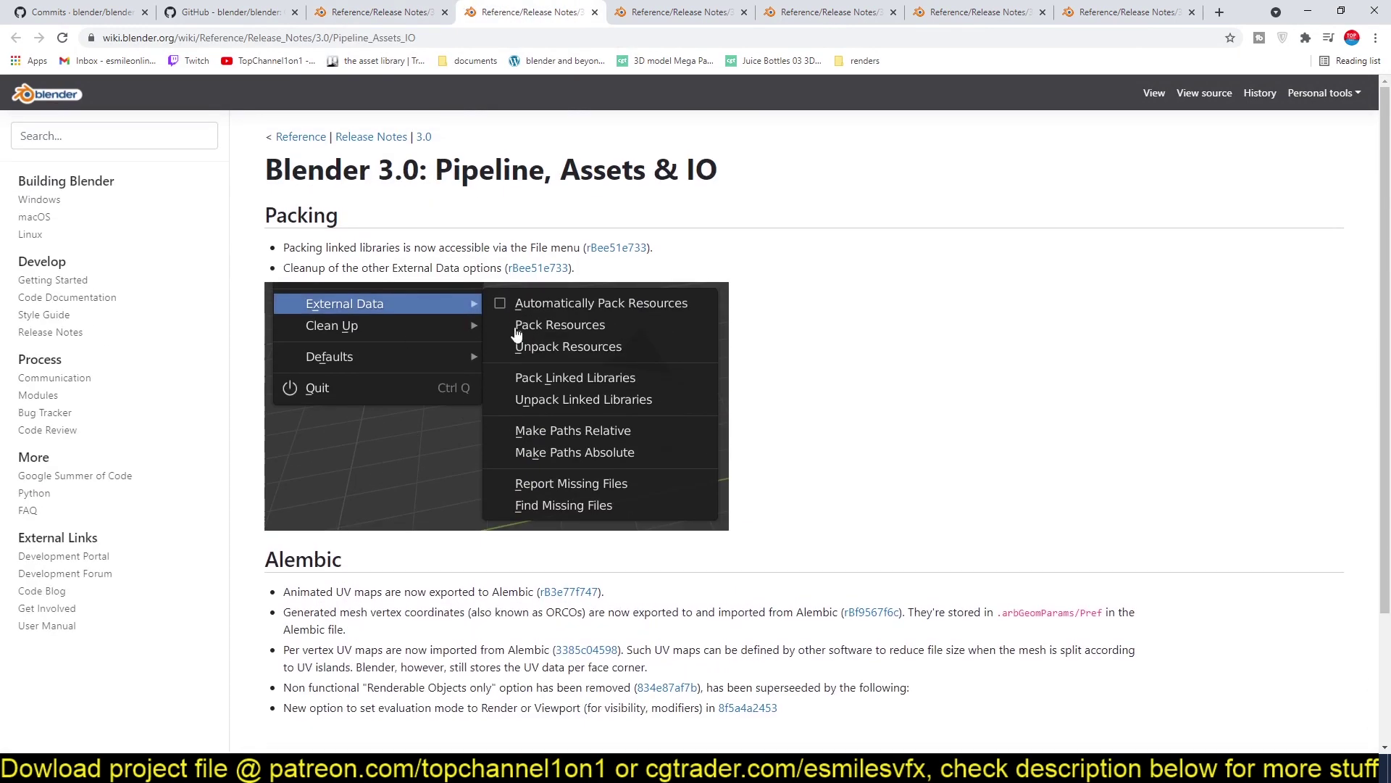